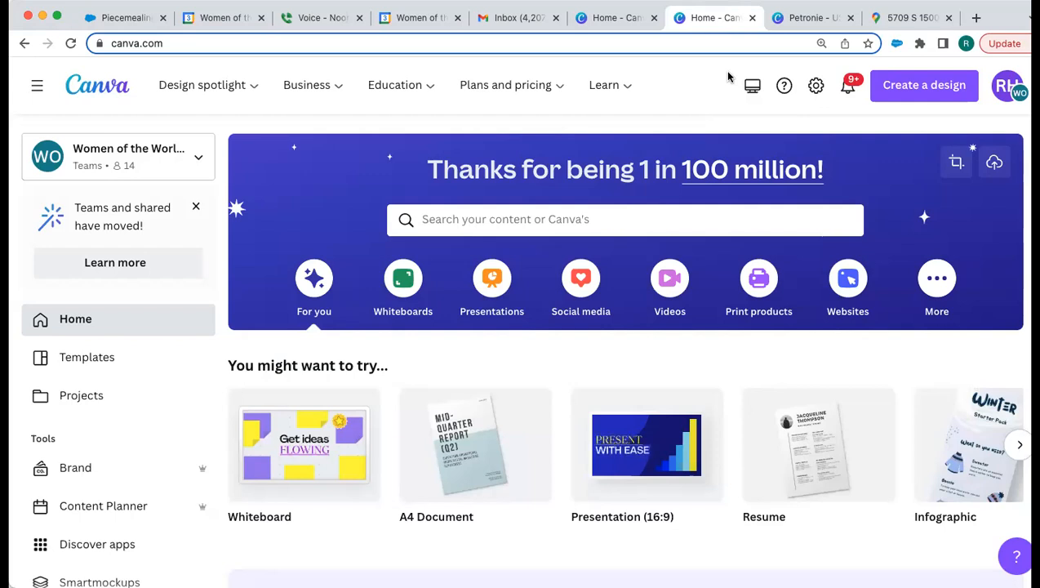
# Step: Create a new US Letter resume design through the 'resume' search in Create a design
pyautogui.click(994, 95)
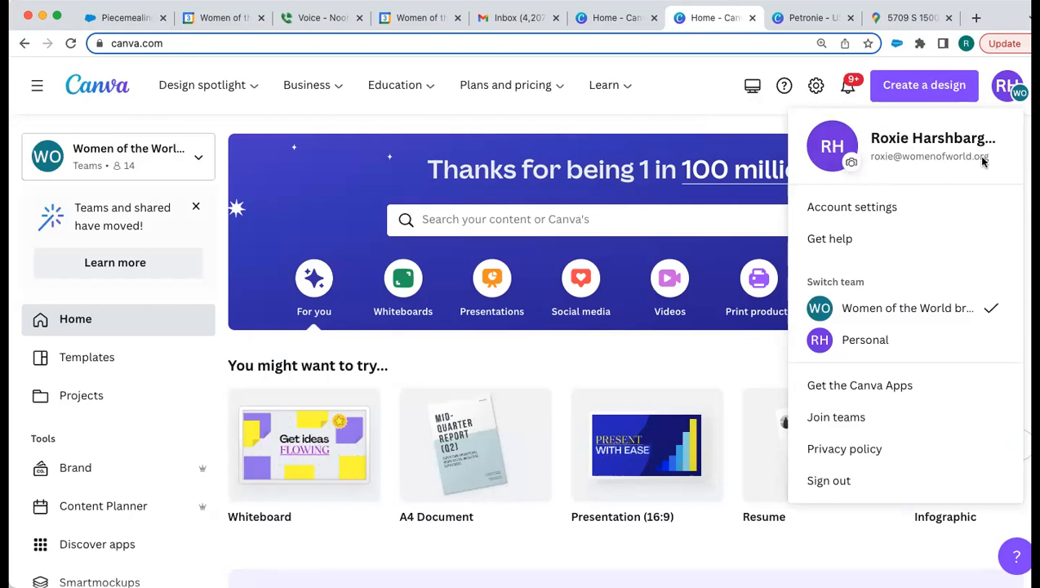
pyautogui.click(710, 101)
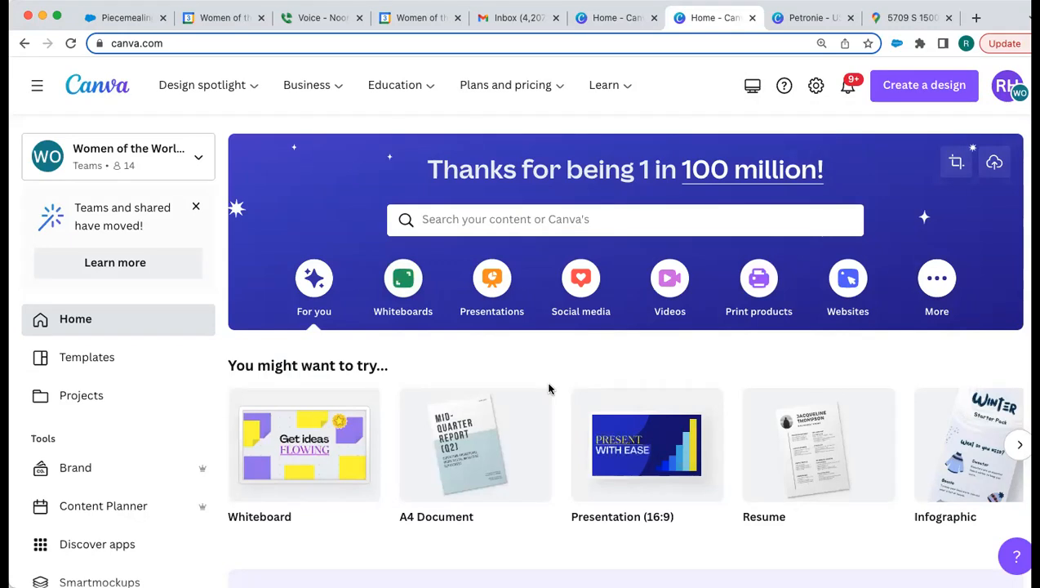
pyautogui.click(935, 99)
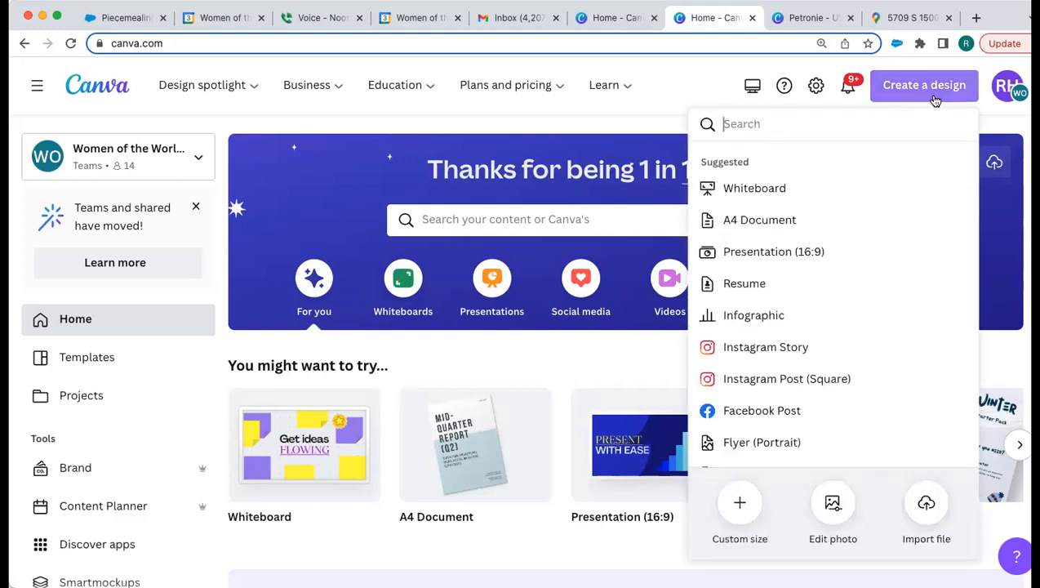
pyautogui.write('resume')
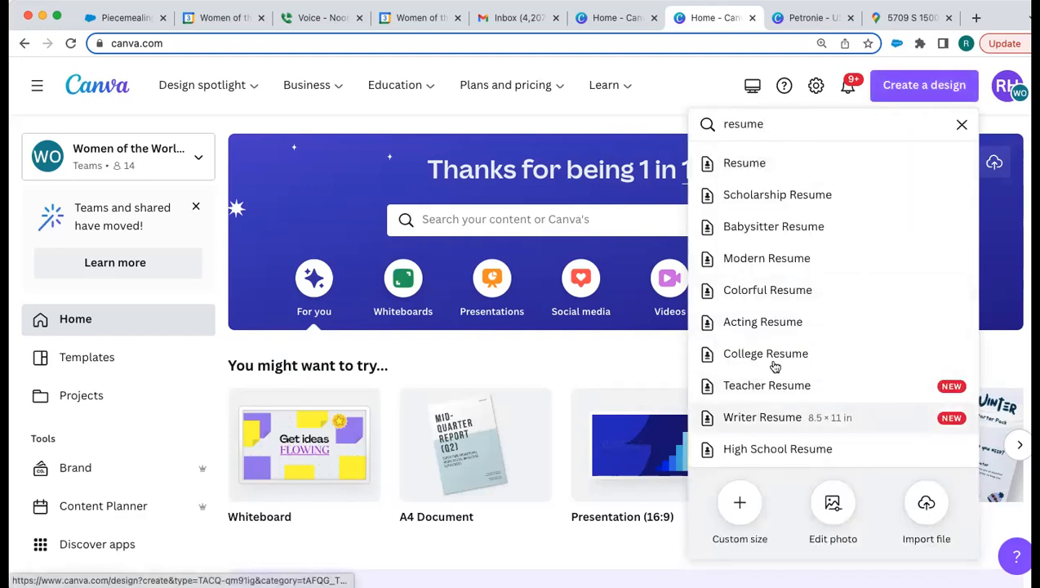
pyautogui.click(756, 163)
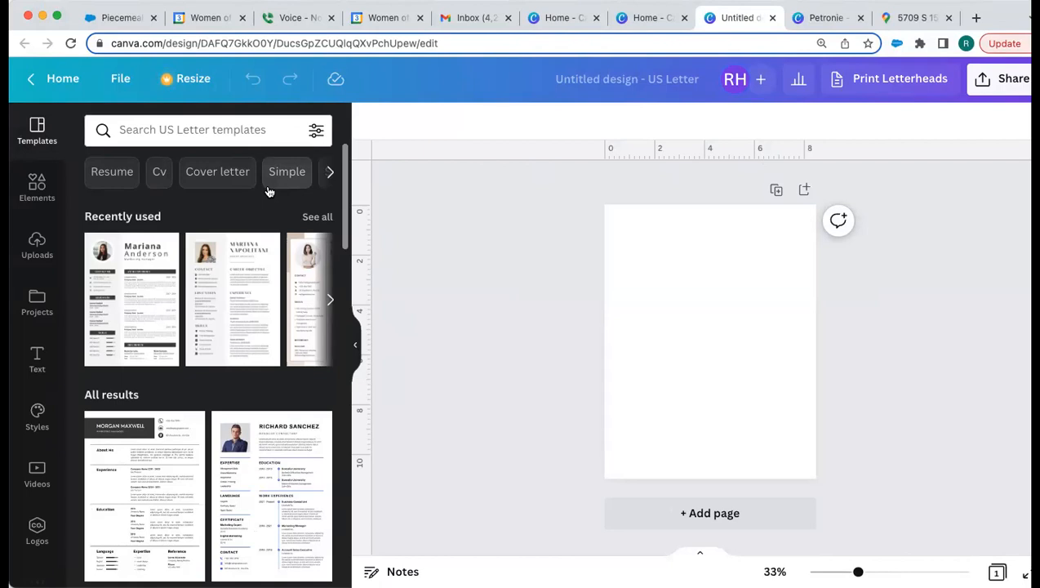
# Step: Apply the recently used resume template with round portrait and sidebar, then zoom in on it
pyautogui.click(143, 265)
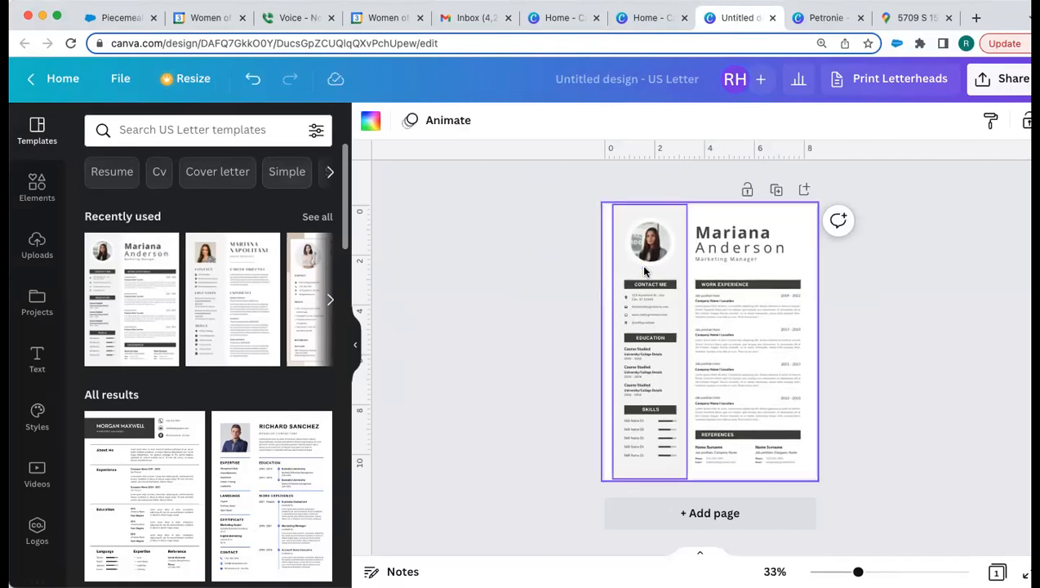
pyautogui.scroll(2, 643, 269)
pyautogui.scroll(6, 643, 269)
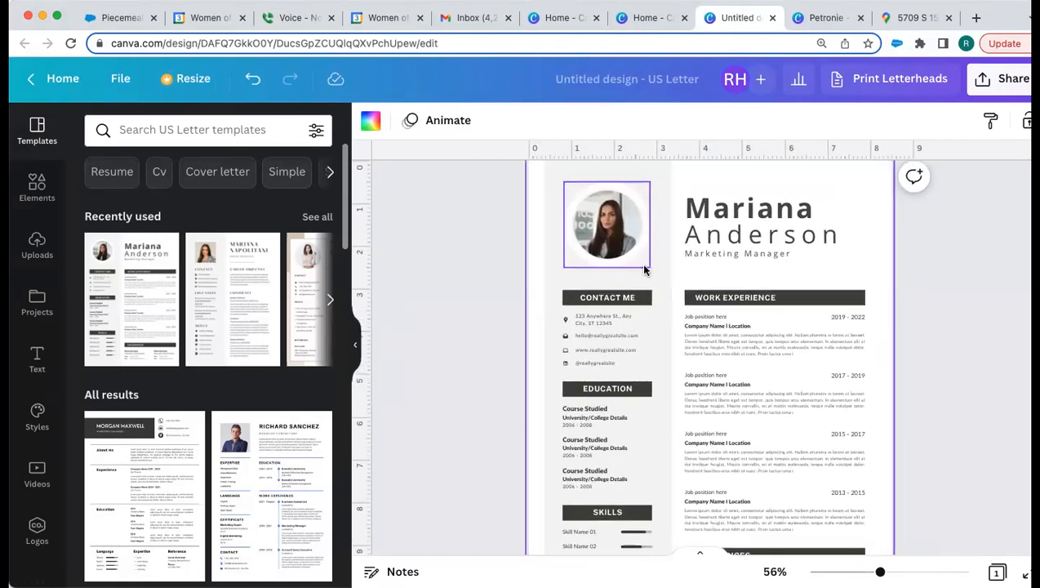
pyautogui.scroll(2, 643, 270)
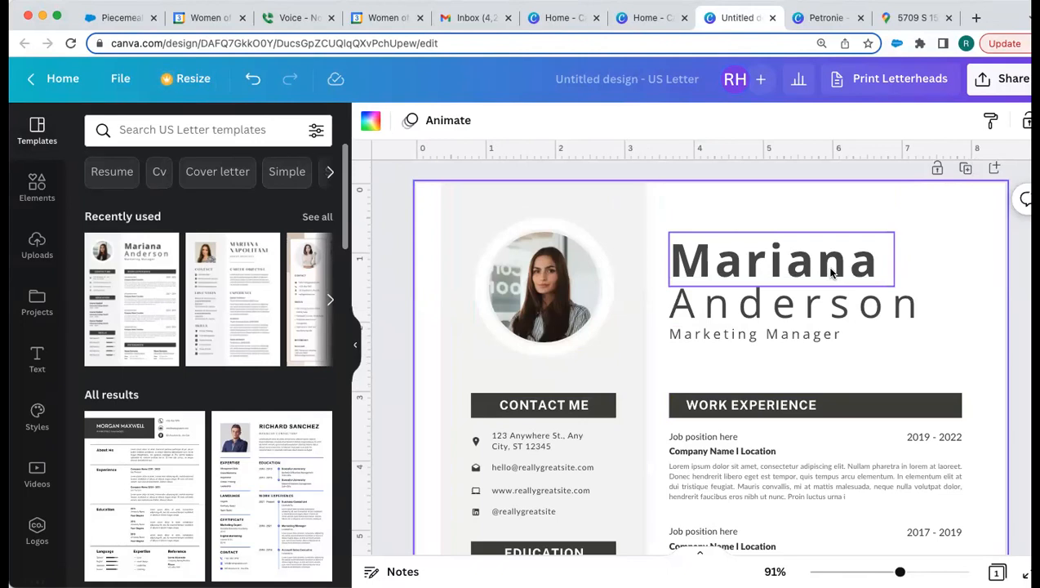
pyautogui.doubleClick(823, 333)
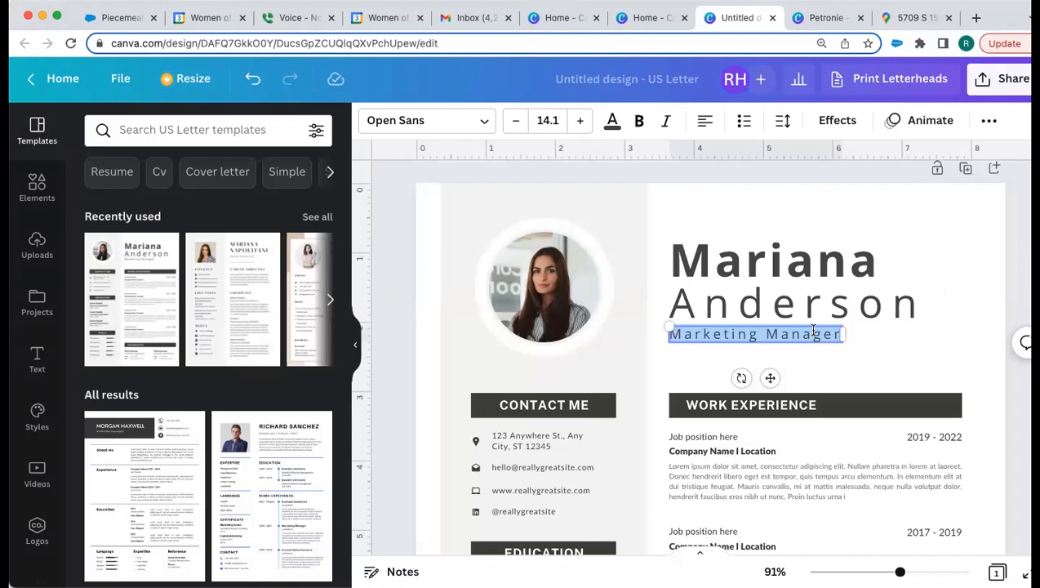
# Step: Replace the template's first name with the applicant's first name
pyautogui.click(785, 297)
pyautogui.click(739, 248)
pyautogui.click(739, 248)
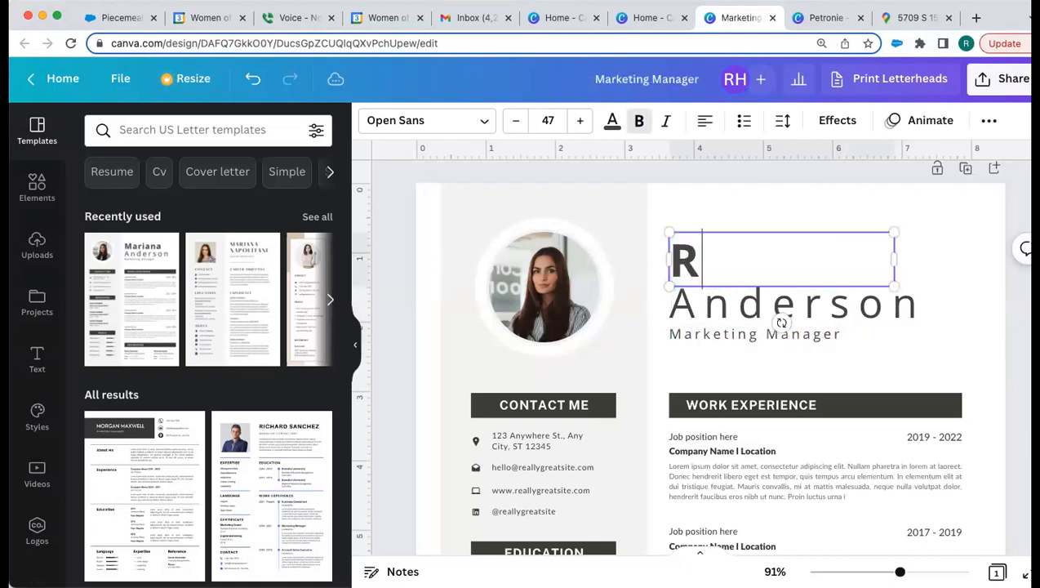
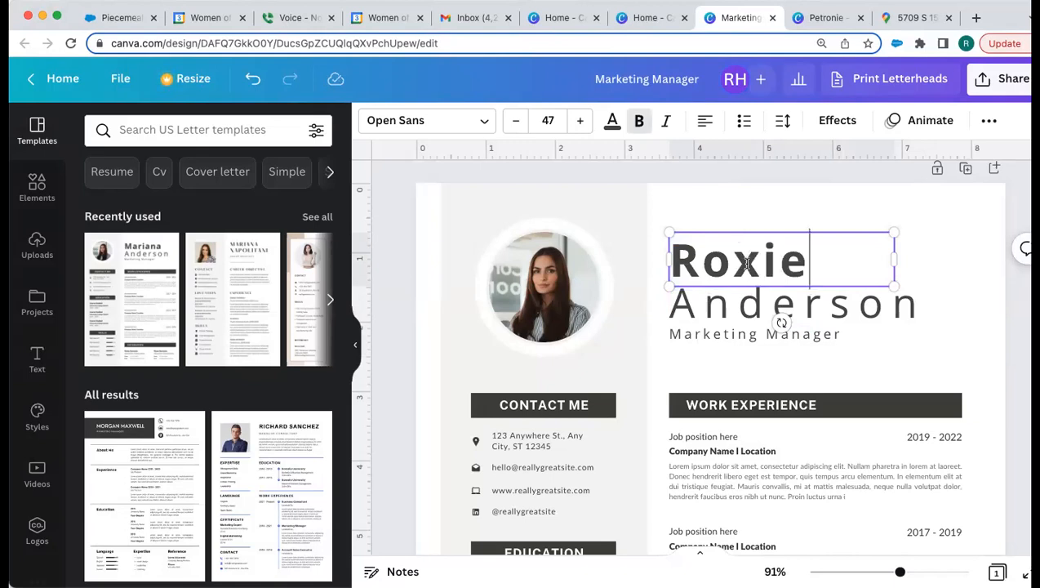
# Step: Replace the surname with the applicant's surname and shrink it to 32.3 so it fits one line
pyautogui.click(732, 299)
pyautogui.click(732, 299)
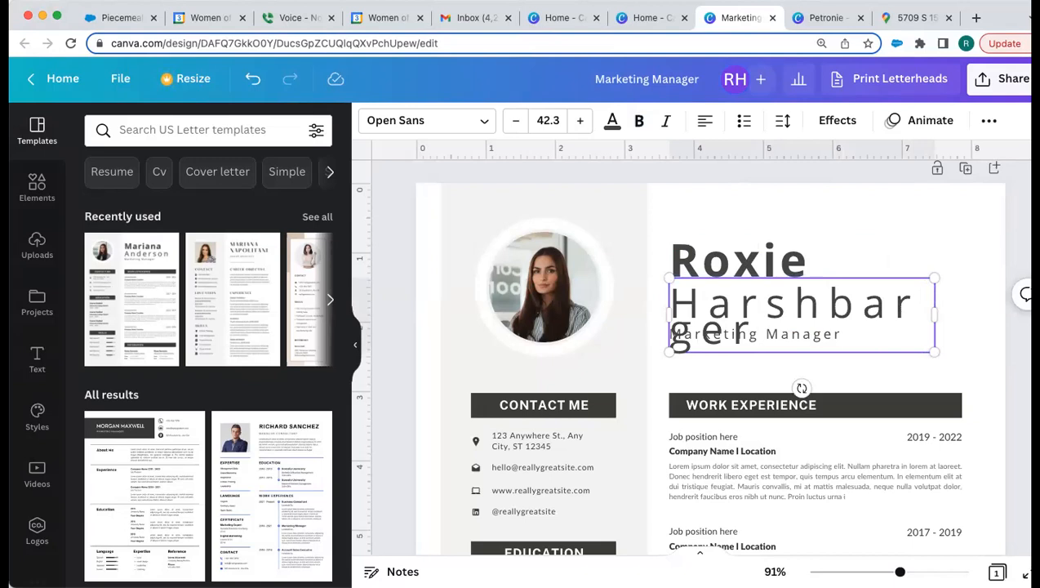
pyautogui.click(517, 122)
pyautogui.click(516, 123)
pyautogui.click(517, 122)
pyautogui.click(516, 122)
pyautogui.click(517, 122)
pyautogui.click(517, 123)
pyautogui.click(516, 123)
pyautogui.click(516, 123)
pyautogui.click(516, 122)
pyautogui.click(517, 123)
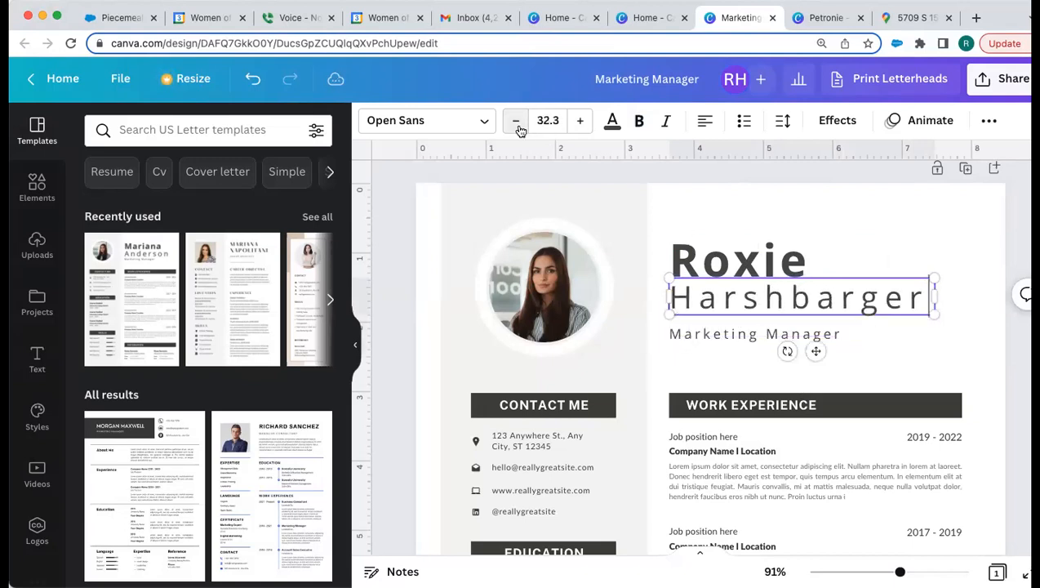
pyautogui.click(898, 246)
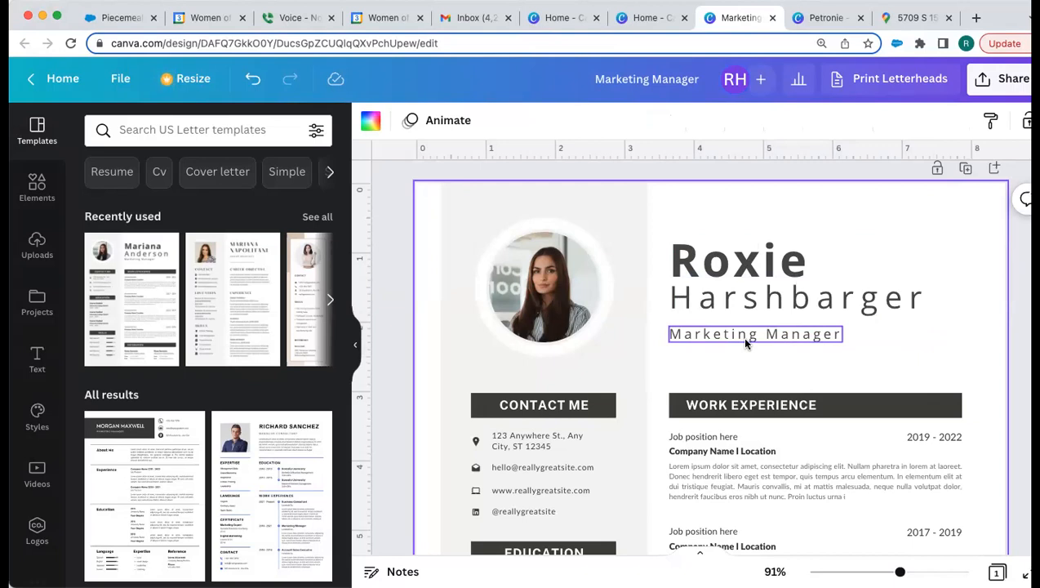
# Step: Change the job title from Marketing Manager to 'Experienced Case Manager'
pyautogui.click(745, 340)
pyautogui.click(746, 336)
pyautogui.click(752, 335)
pyautogui.moveTo(757, 333); pyautogui.dragTo(674, 336)
pyautogui.write('Experienced')
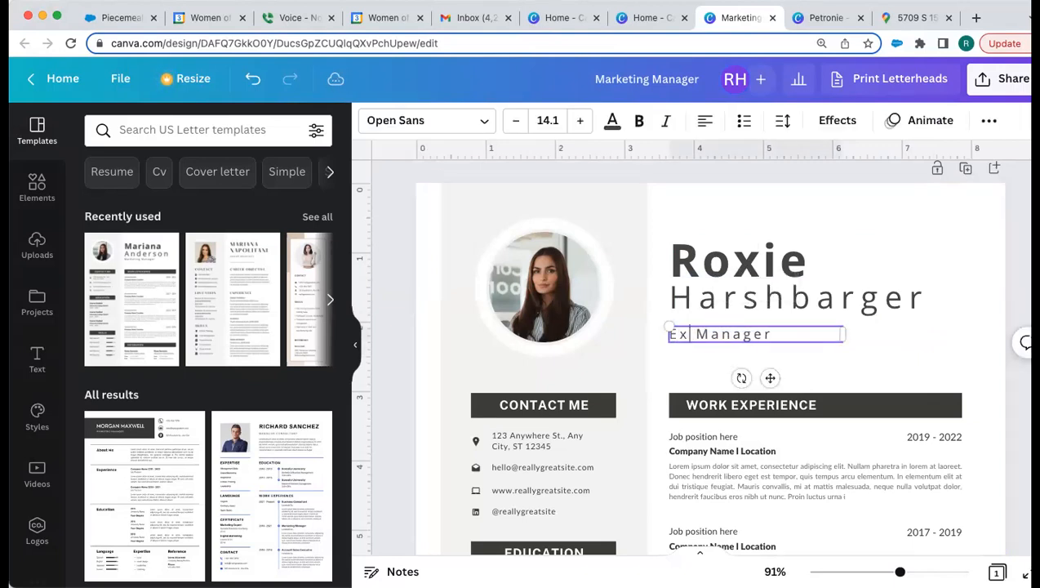
pyautogui.write(' Case')
pyautogui.click(897, 352)
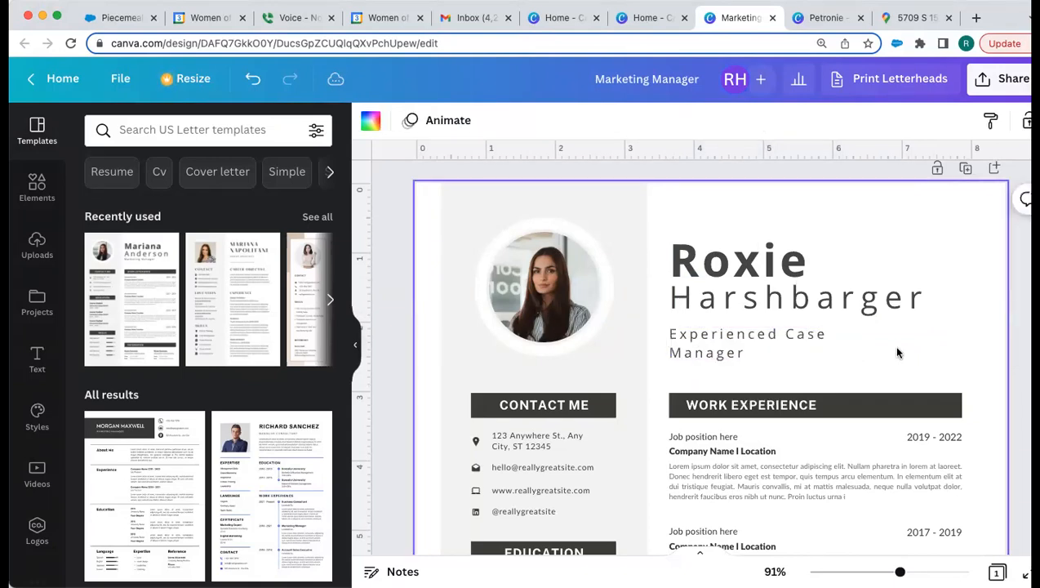
# Step: Replace it with 'Passionate humanitarian and advocate who helps women who are refugees', widened to three lines
pyautogui.click(774, 353)
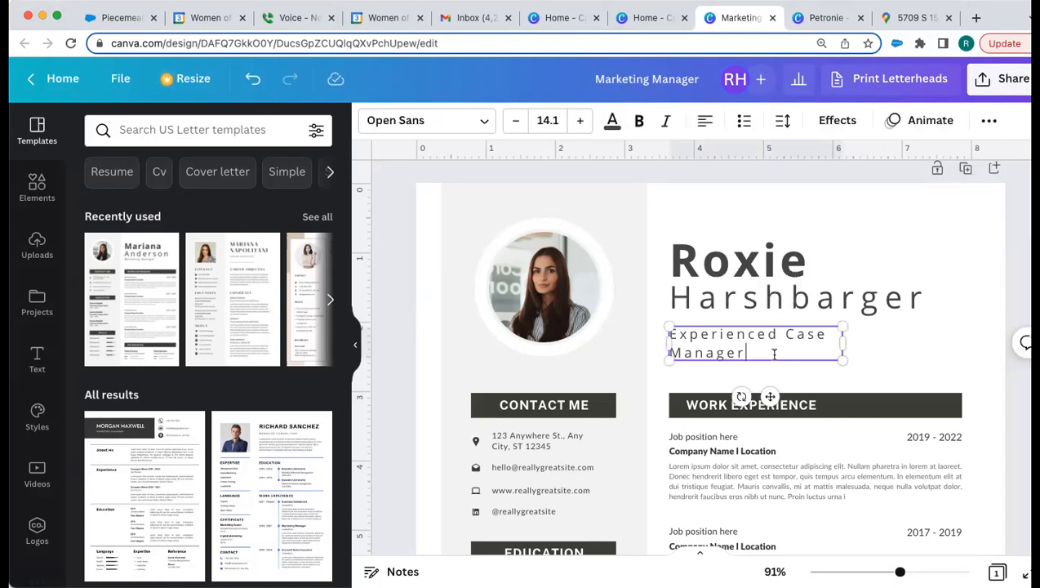
pyautogui.moveTo(756, 348); pyautogui.dragTo(671, 338)
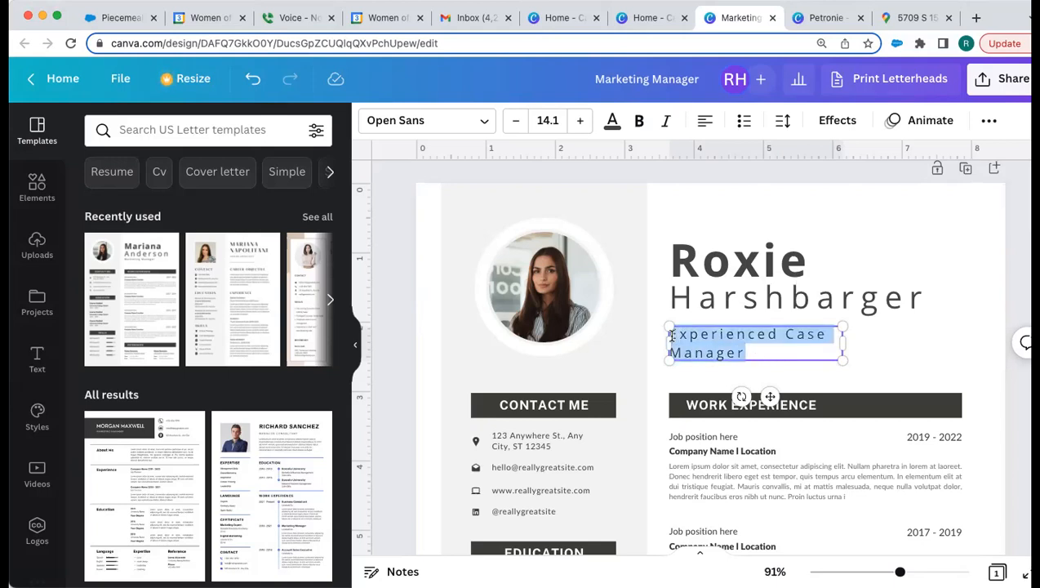
pyautogui.press('BackSpace')
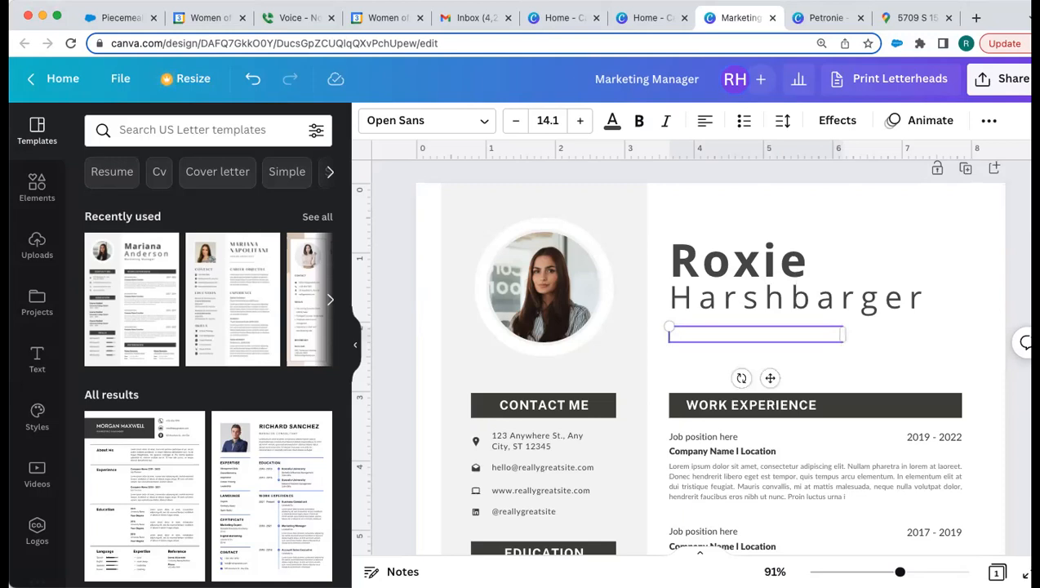
pyautogui.write('Passionate humani')
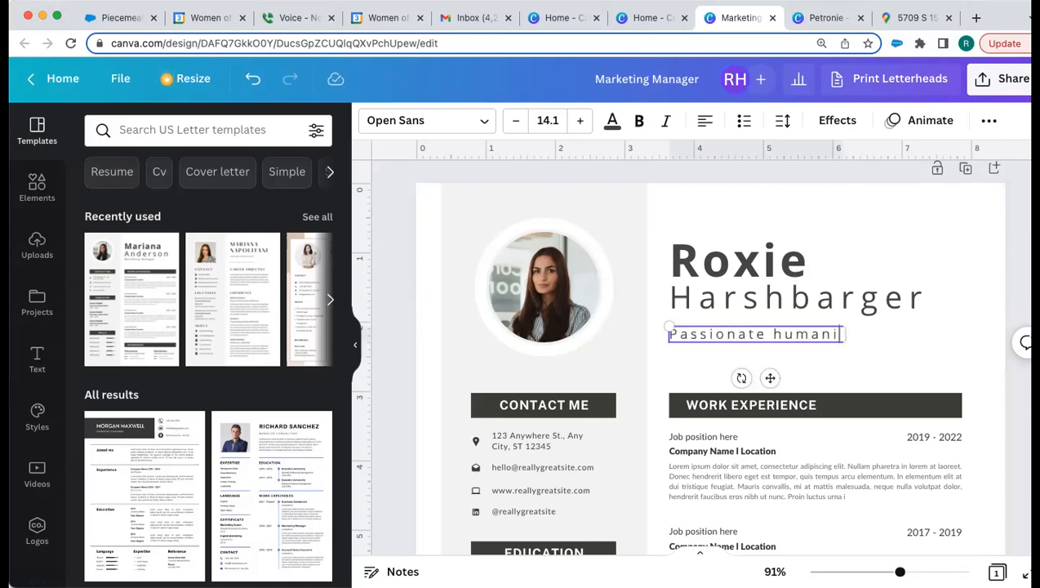
pyautogui.write('tarian and adv')
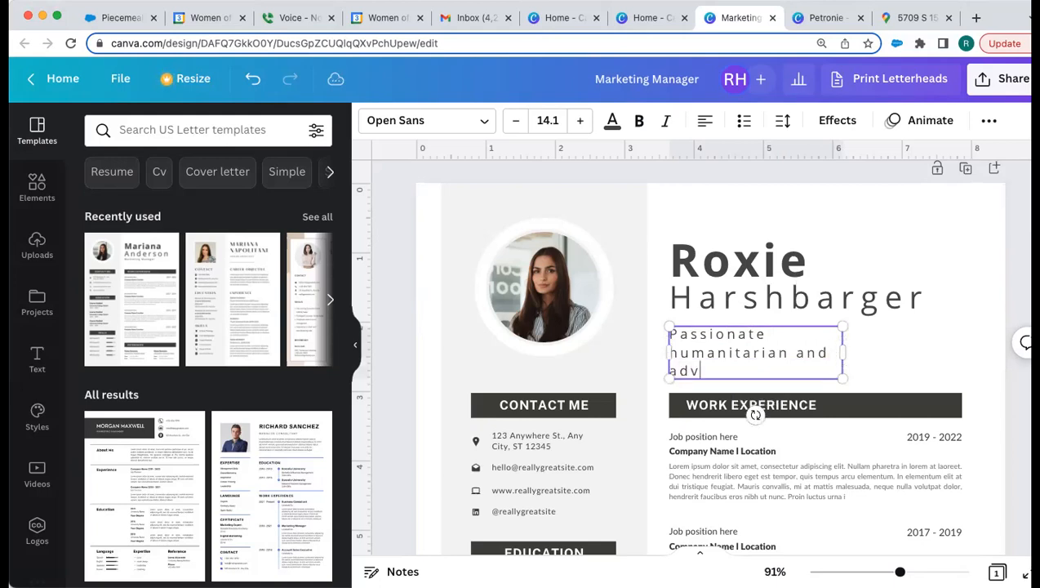
pyautogui.write('ocate who')
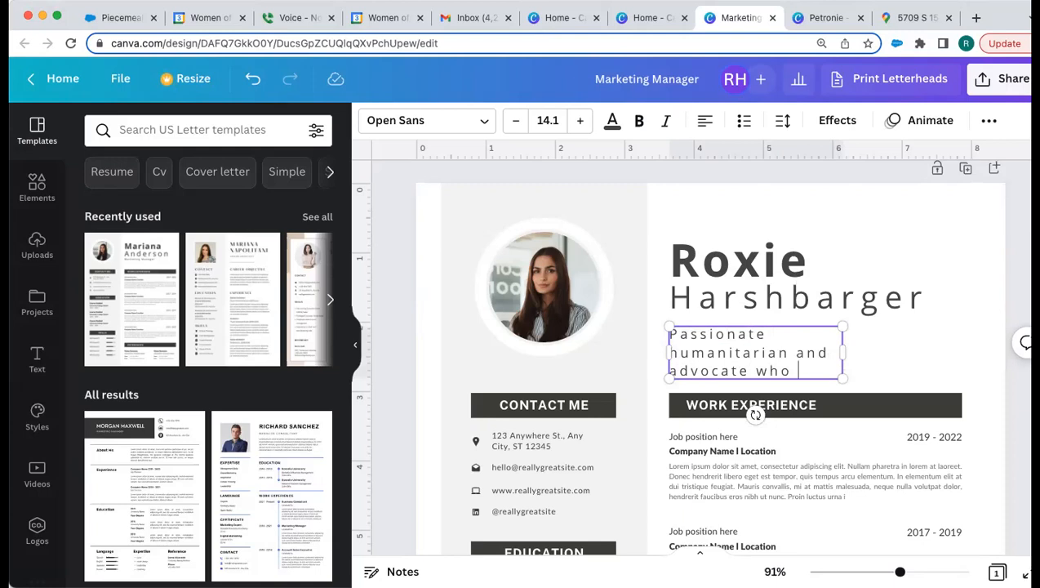
pyautogui.write(' helps women who')
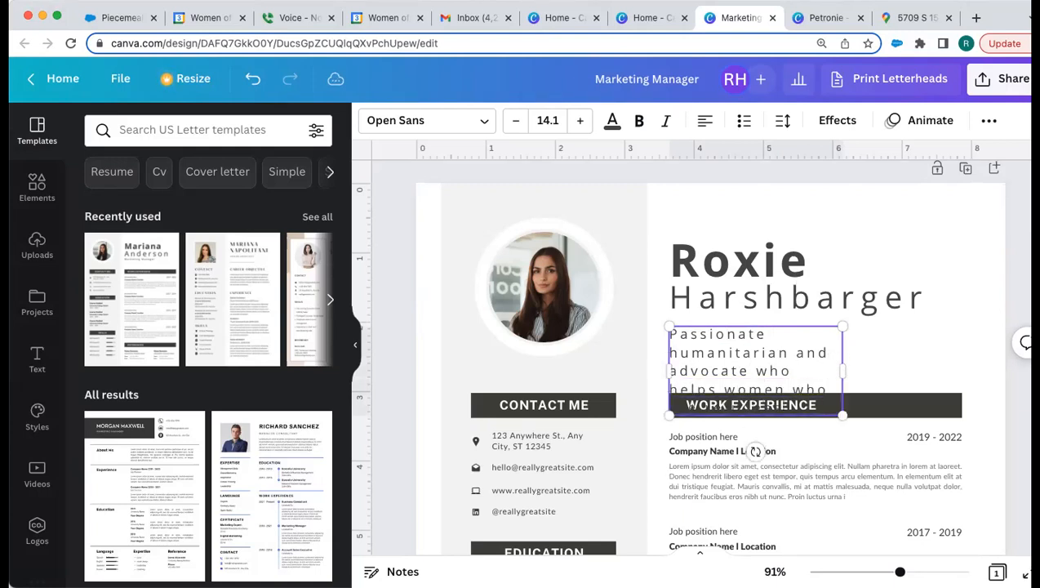
pyautogui.moveTo(842, 369); pyautogui.dragTo(968, 366)
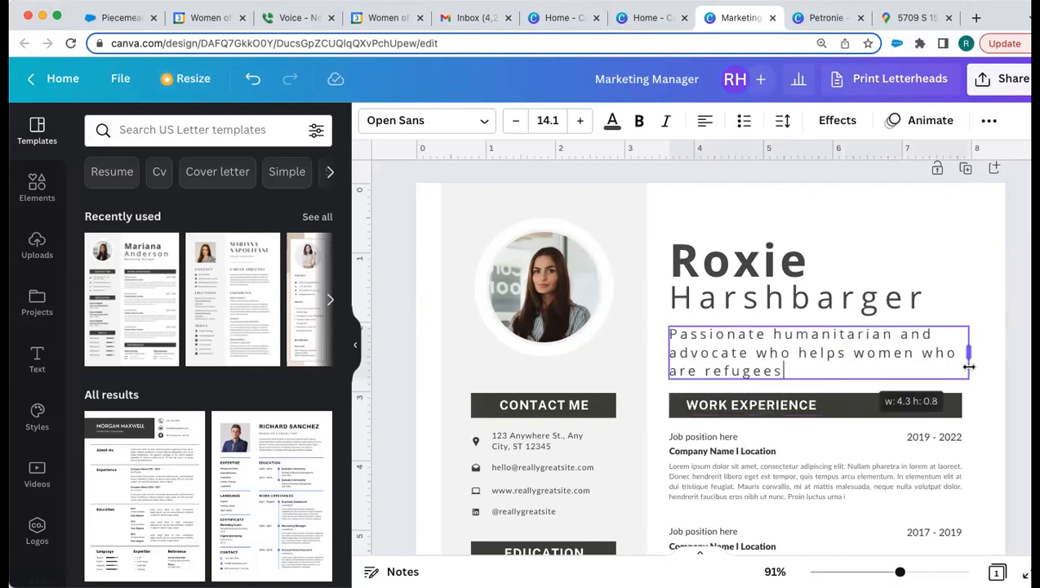
pyautogui.click(961, 294)
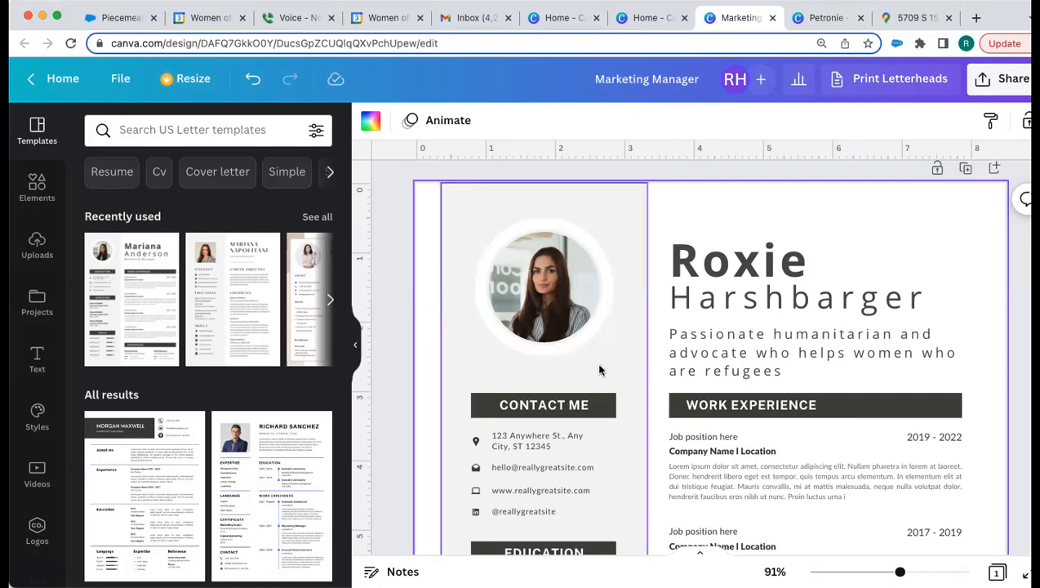
# Step: Enter the applicant's e-mail address and replace the placeholder address with her city and state
pyautogui.scroll(-3, 595, 361)
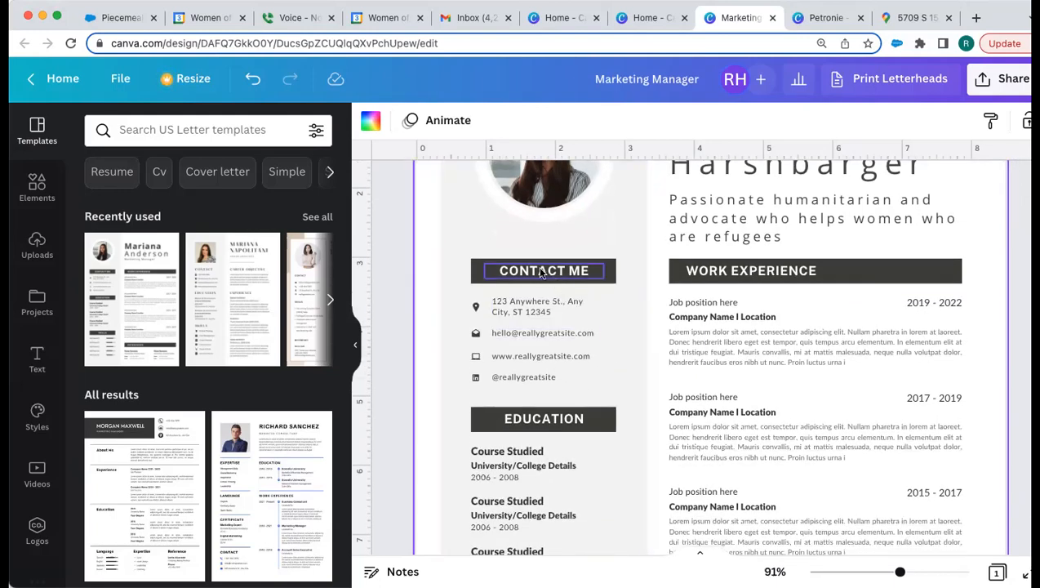
pyautogui.click(519, 331)
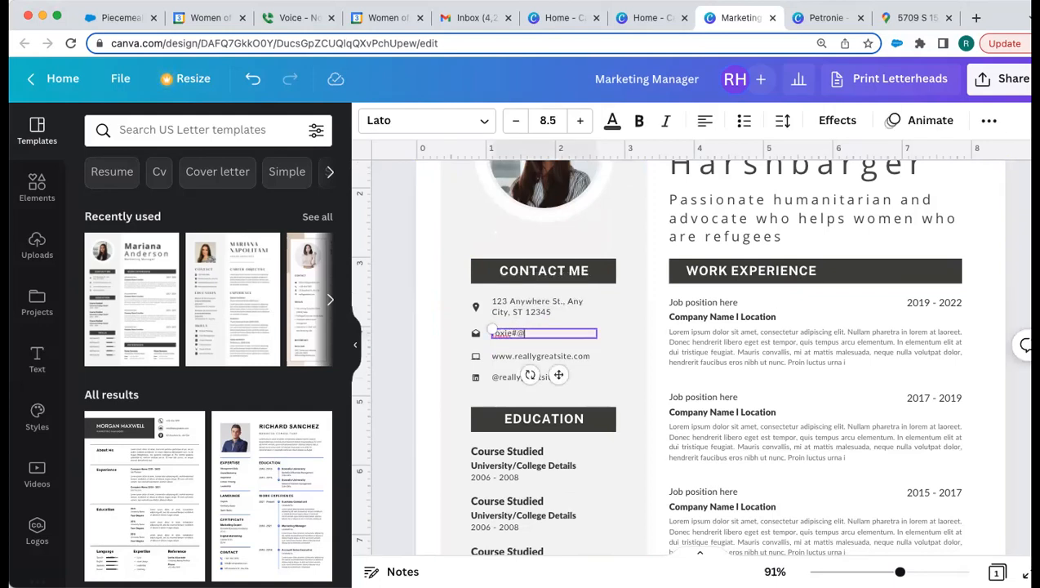
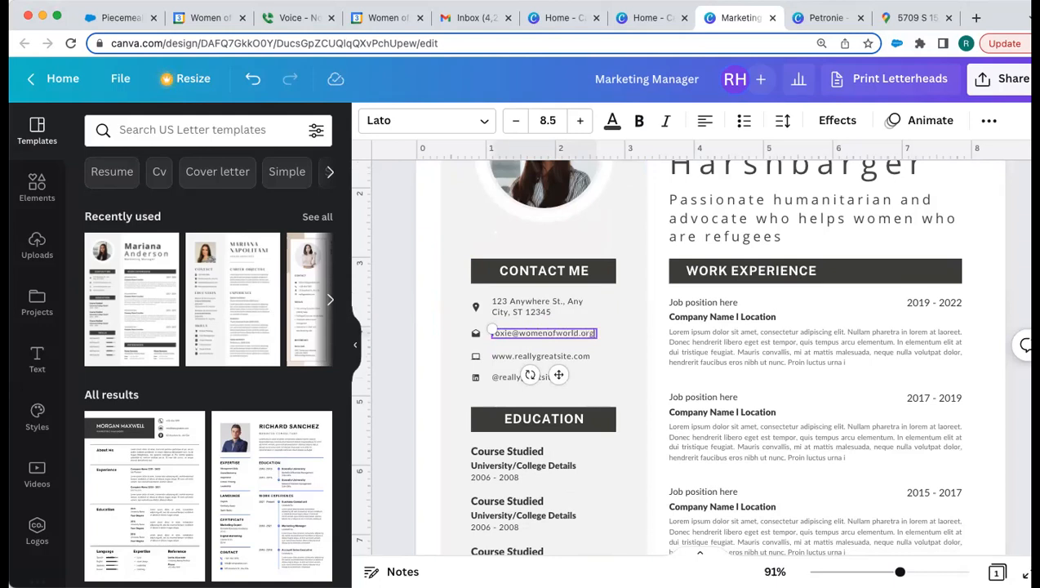
pyautogui.tripleClick(510, 317)
pyautogui.write('SLC')
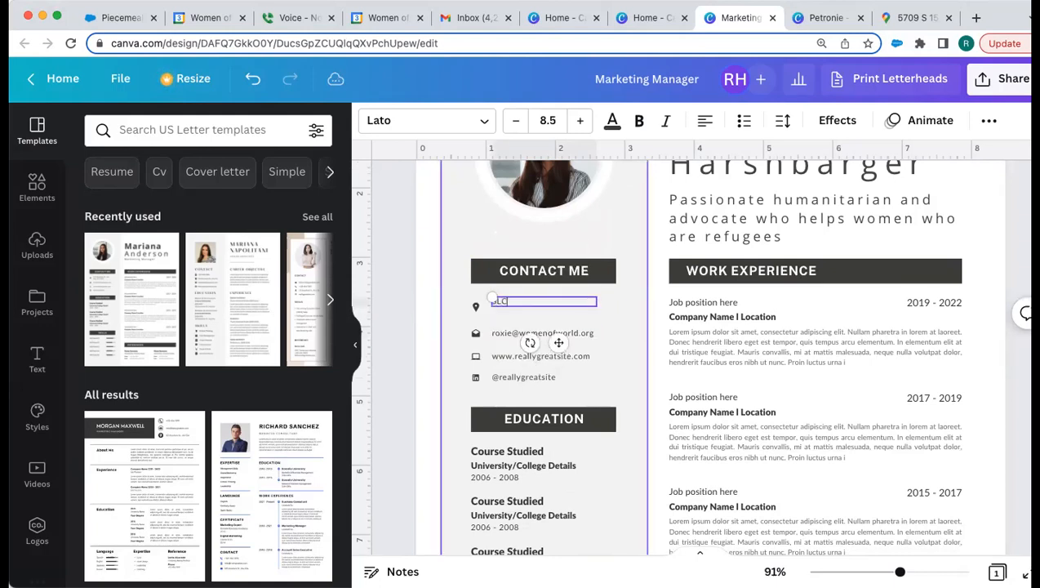
pyautogui.write(', UT')
# Step: Replace the social handle with her phone number and delete the social icon beside it
pyautogui.click(522, 376)
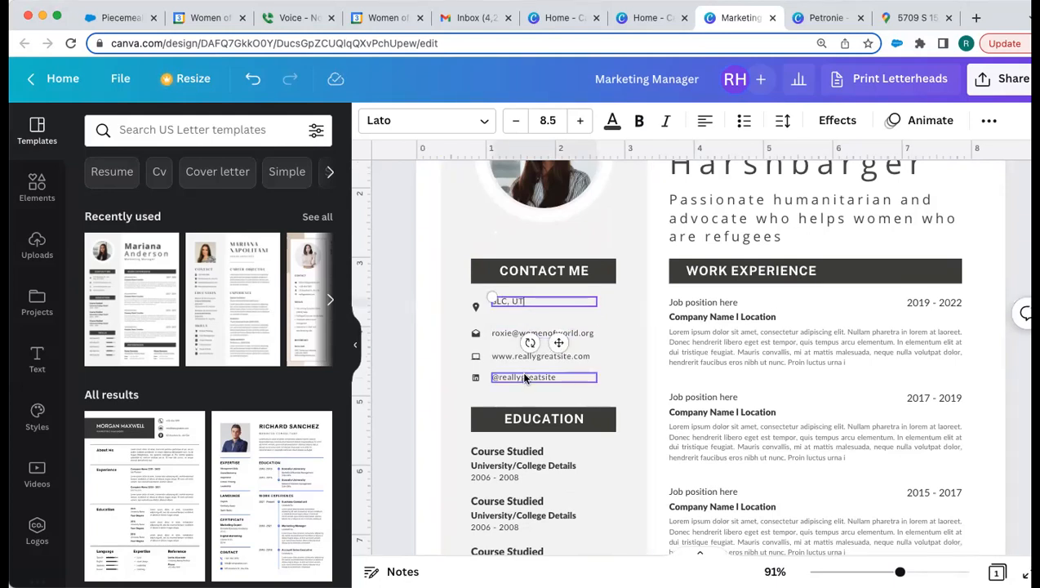
pyautogui.doubleClick(524, 375)
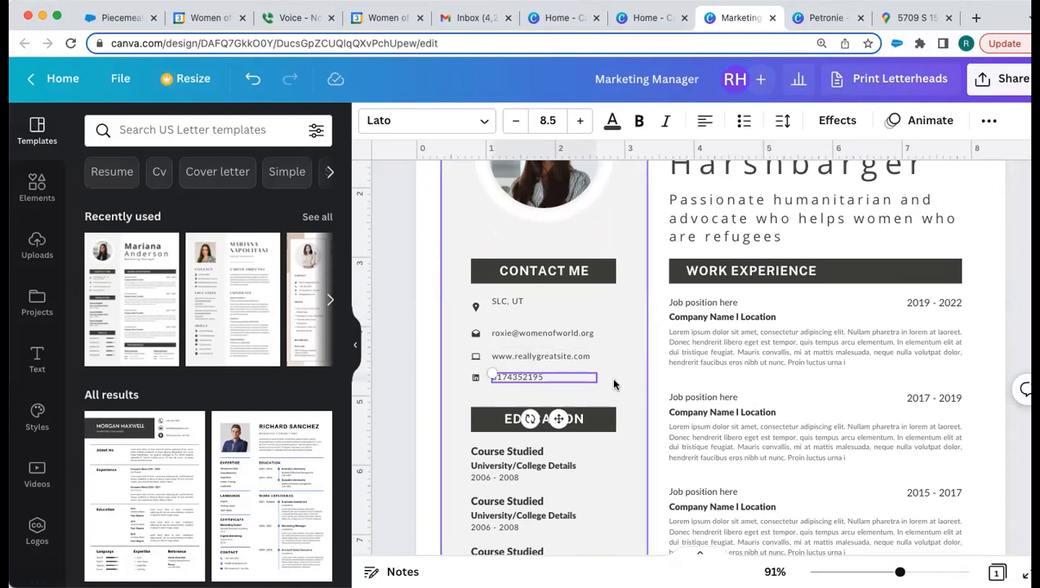
pyautogui.click(480, 382)
pyautogui.click(476, 378)
pyautogui.press('Delete')
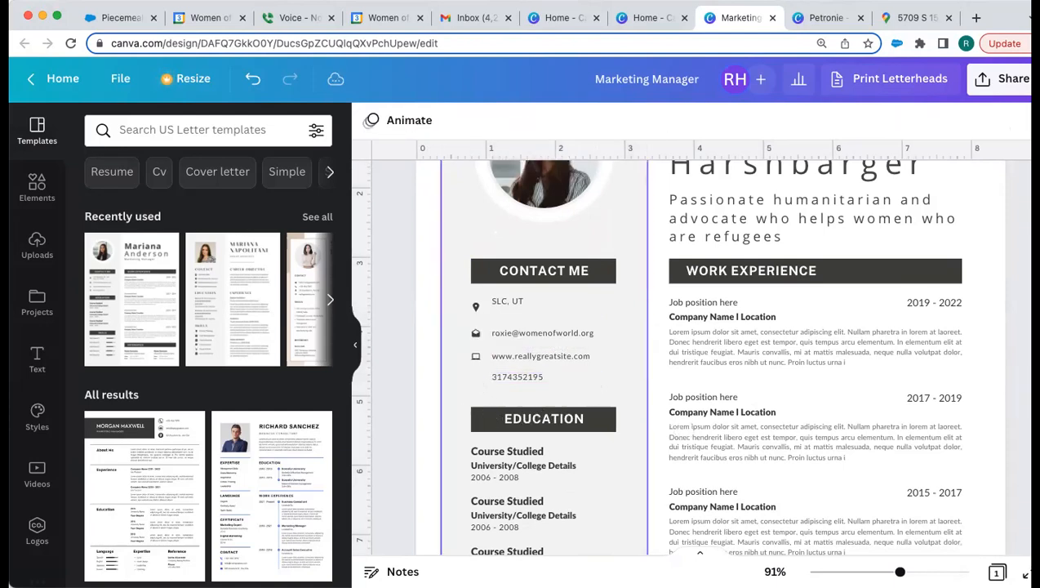
pyautogui.scroll(-4, 500, 441)
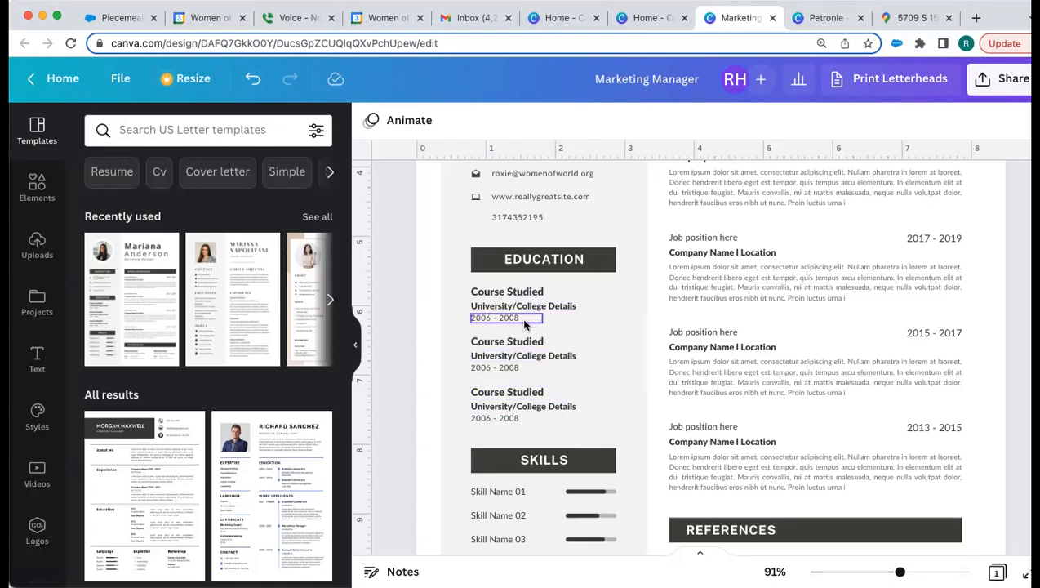
pyautogui.scroll(-4, 525, 325)
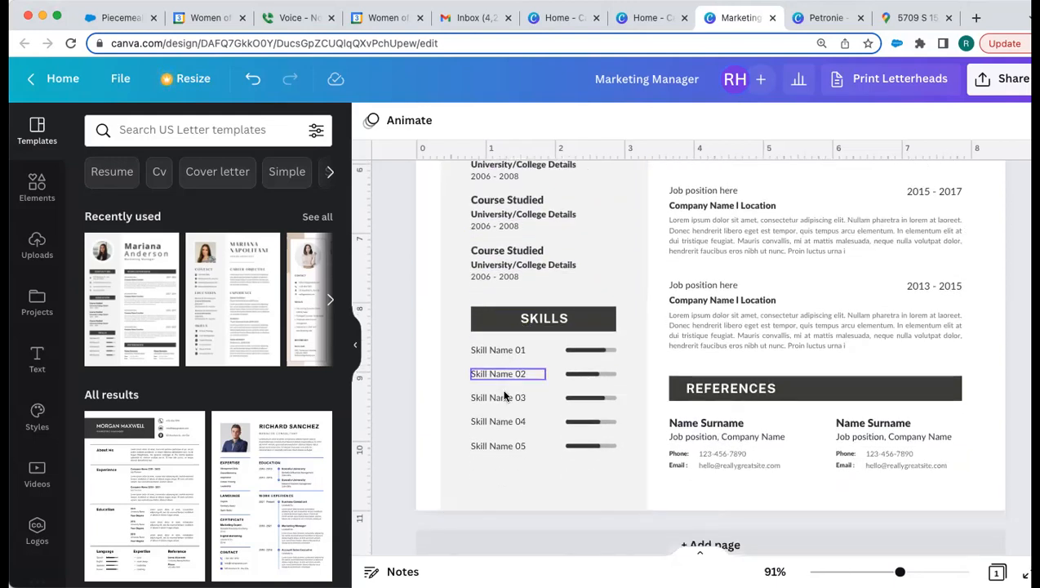
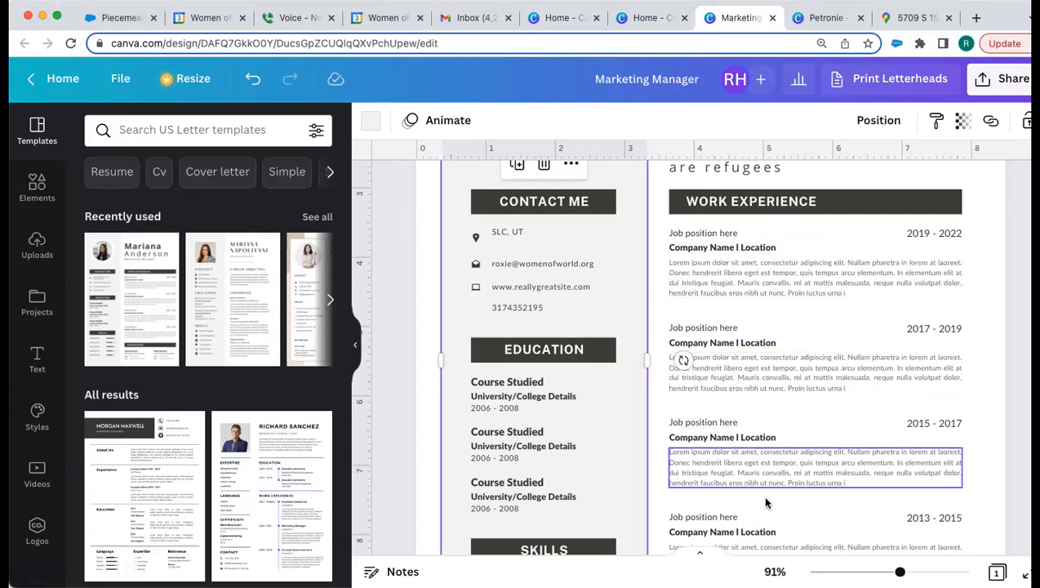
# Step: Scroll through the resume to review the Contact, Work Experience, Skills and References sections
pyautogui.scroll(-1, 765, 502)
pyautogui.scroll(-1, 767, 514)
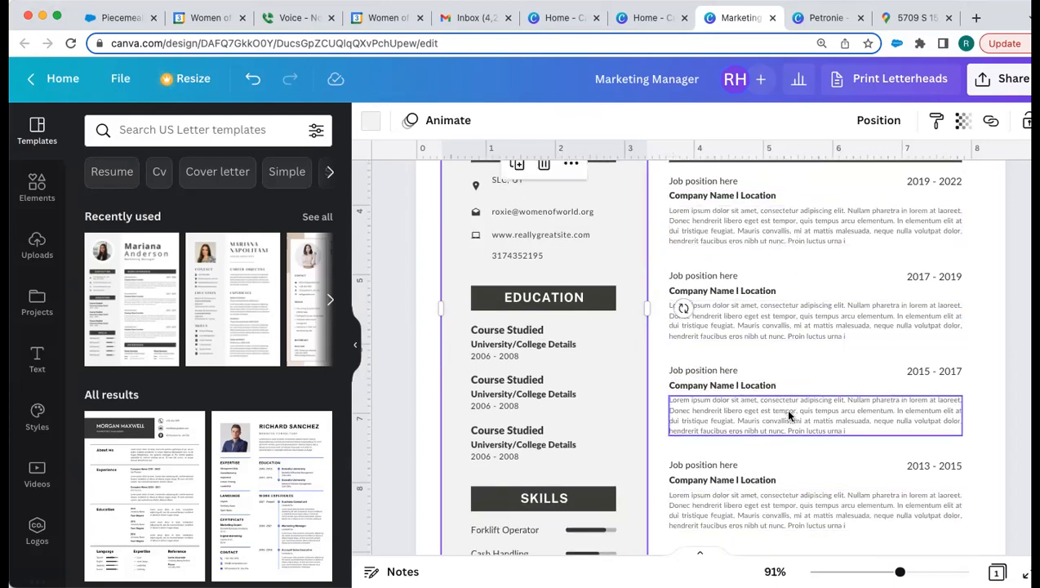
pyautogui.scroll(-4, 793, 501)
pyautogui.scroll(4, 749, 249)
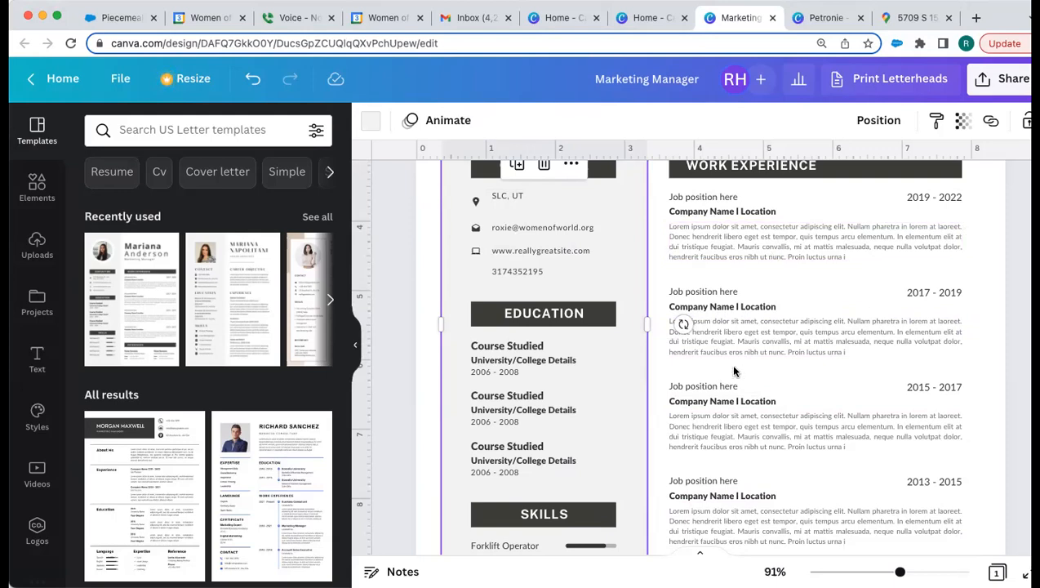
pyautogui.scroll(-4, 733, 370)
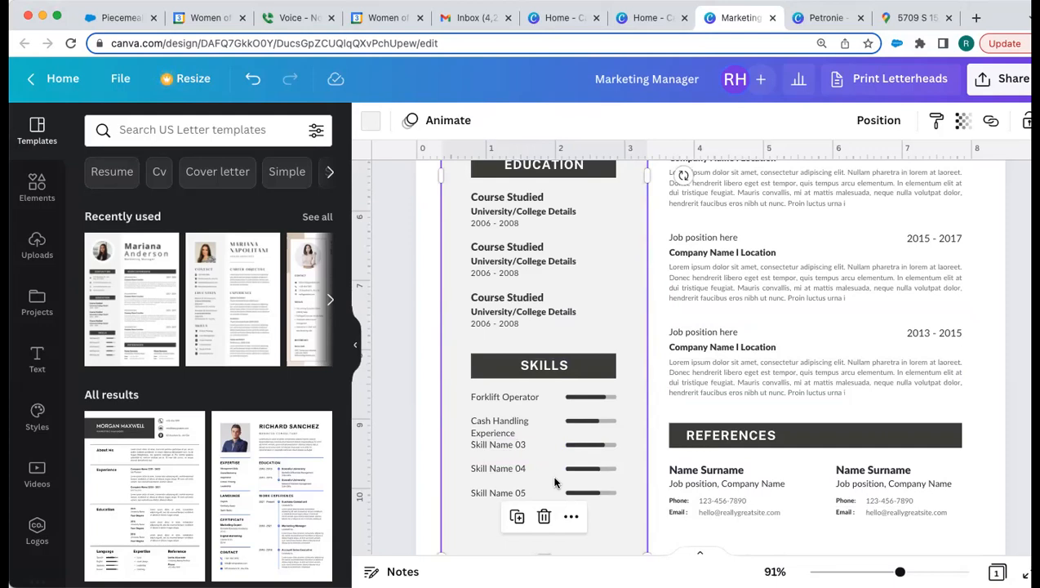
# Step: Hide the Templates panel and retitle the first job 'Case Manager'
pyautogui.click(355, 345)
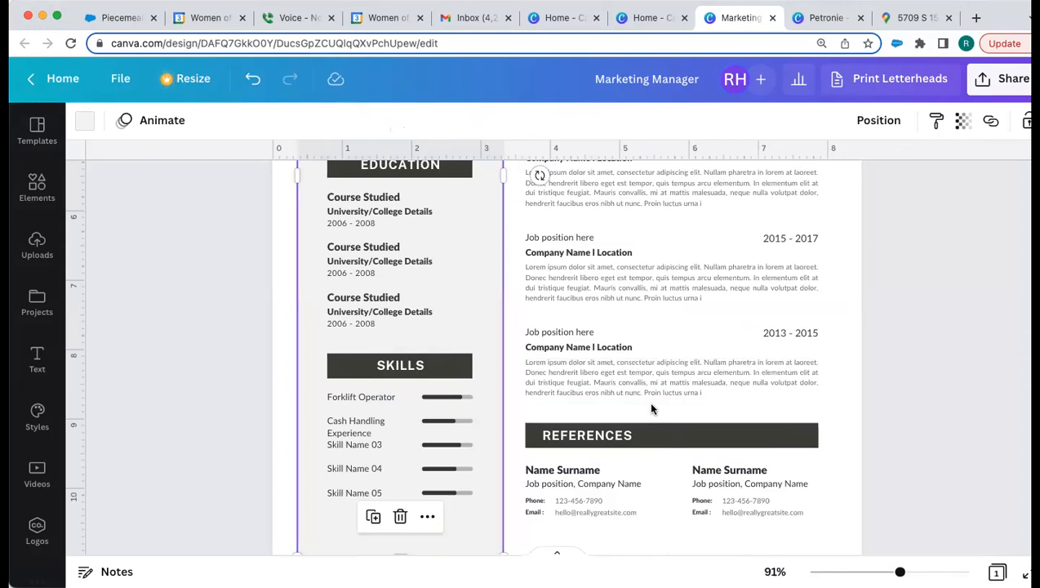
pyautogui.scroll(3, 657, 337)
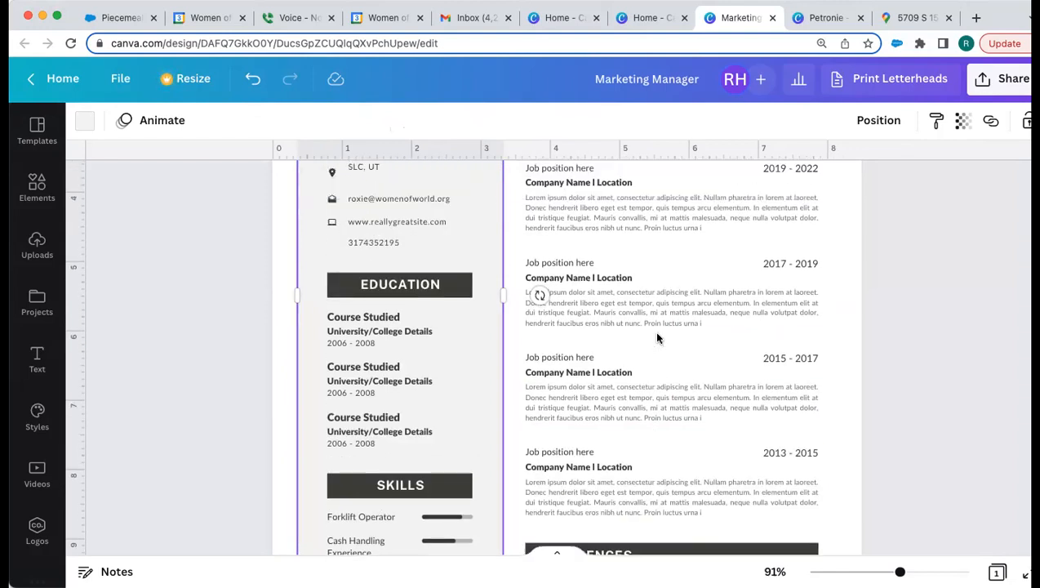
pyautogui.scroll(2, 640, 306)
pyautogui.click(574, 242)
pyautogui.doubleClick(574, 244)
pyautogui.press('BackSpace')
pyautogui.write('Case Manager')
# Step: Change the first job's dates from 2019 - 2022 to '2021-Present'
pyautogui.doubleClick(772, 241)
pyautogui.press('BackSpace')
pyautogui.write('2021-Present')
pyautogui.click(704, 257)
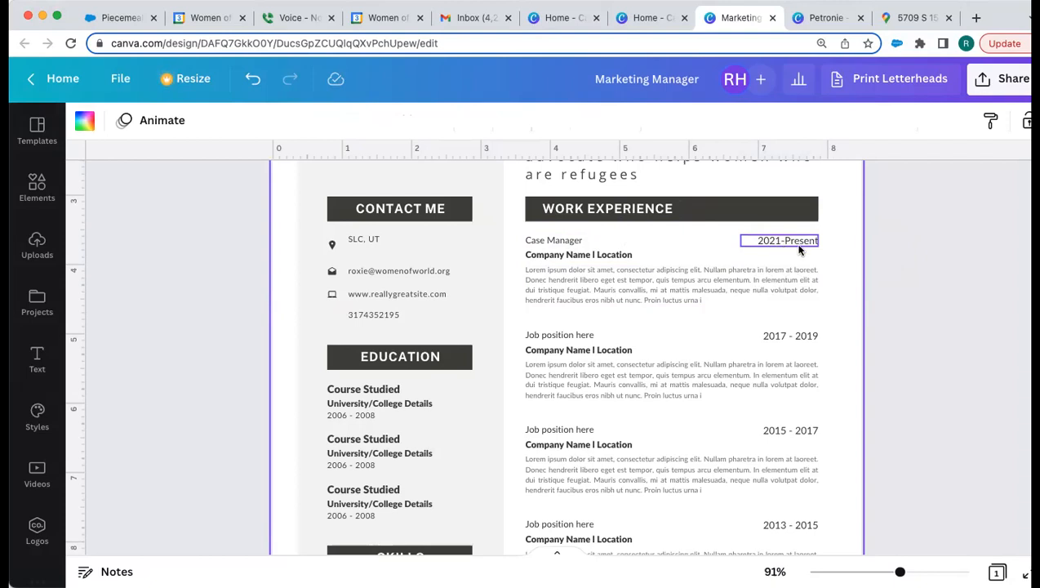
# Step: Set the first job's company line to 'Women of the World I SLC, UT'
pyautogui.click(569, 254)
pyautogui.moveTo(632, 255); pyautogui.dragTo(528, 255)
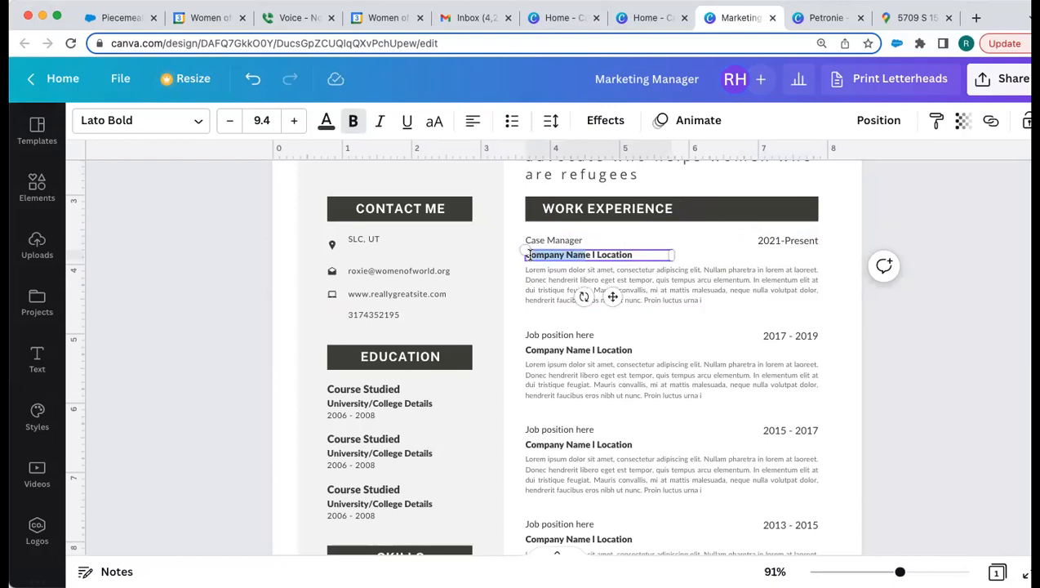
pyautogui.write('Women of the World')
pyautogui.press('Delete')
pyautogui.click(655, 254)
pyautogui.press('BackSpace')
pyautogui.press('BackSpace')
pyautogui.press('BackSpace')
pyautogui.press('BackSpace')
pyautogui.press('BackSpace')
pyautogui.press('BackSpace')
pyautogui.press('BackSpace')
pyautogui.press('BackSpace')
pyautogui.write('SL')
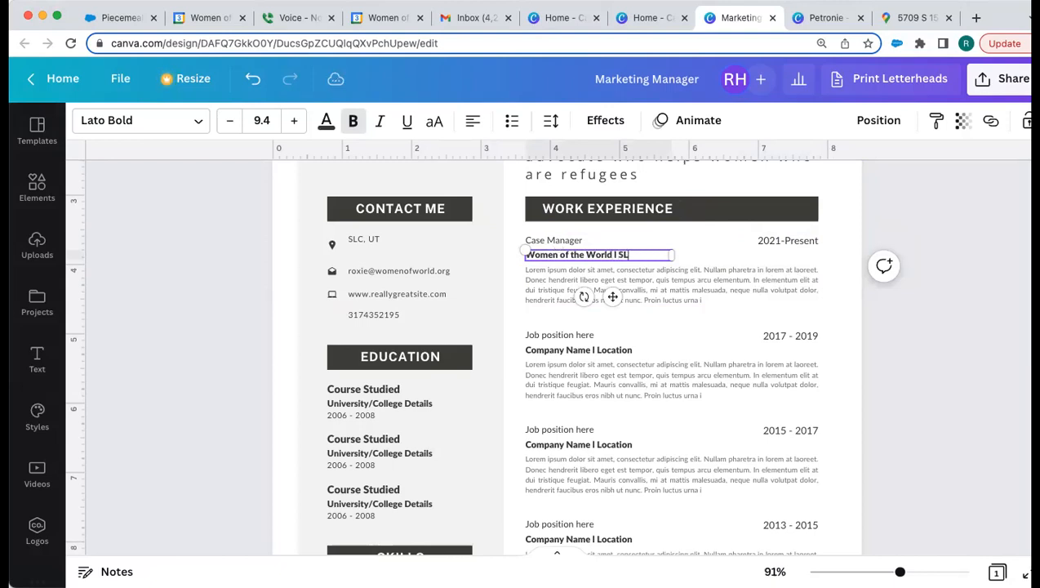
pyautogui.write('C, UT')
# Step: Replace the Case Manager lorem ipsum with three duties: 45-client case management, food/housing security, community development
pyautogui.click(740, 284)
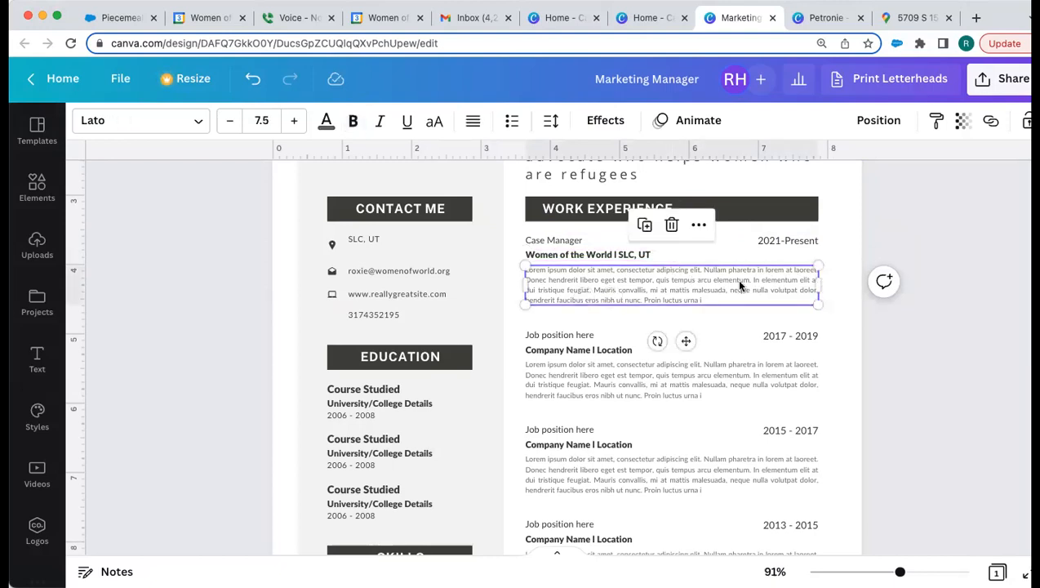
pyautogui.doubleClick(580, 281)
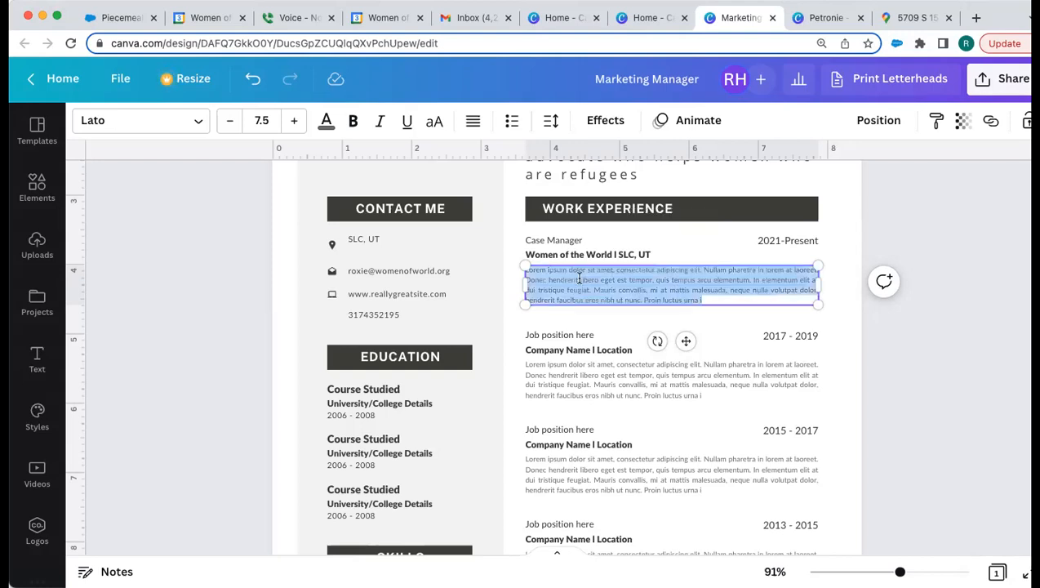
pyautogui.press('BackSpace')
pyautogui.write('Prov')
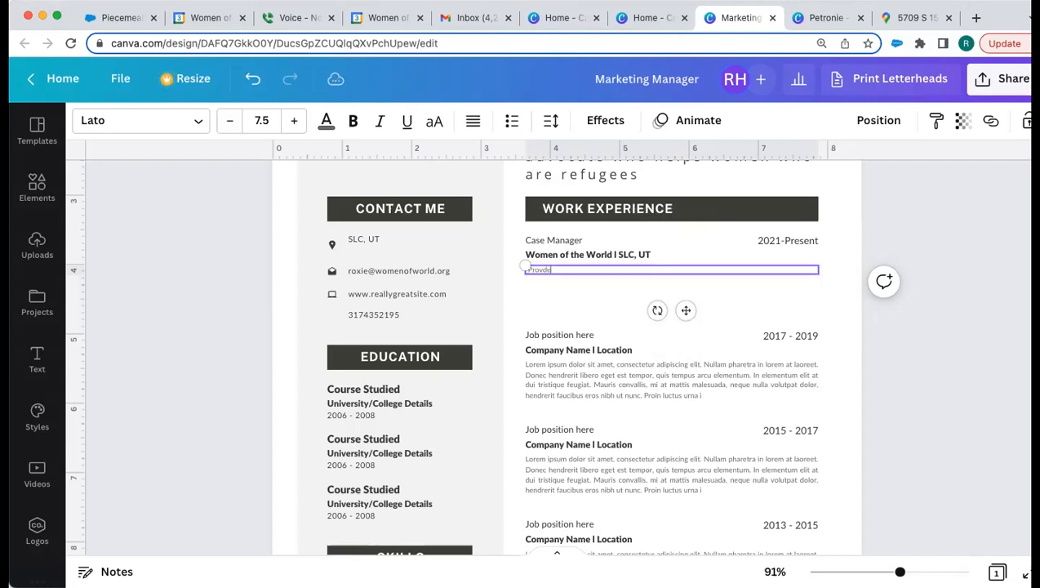
pyautogui.write('ided case management services to 45 clients')
pyautogui.press('Return')
pyautogui.write('Provided food and housing security services')
pyautogui.press('Return')
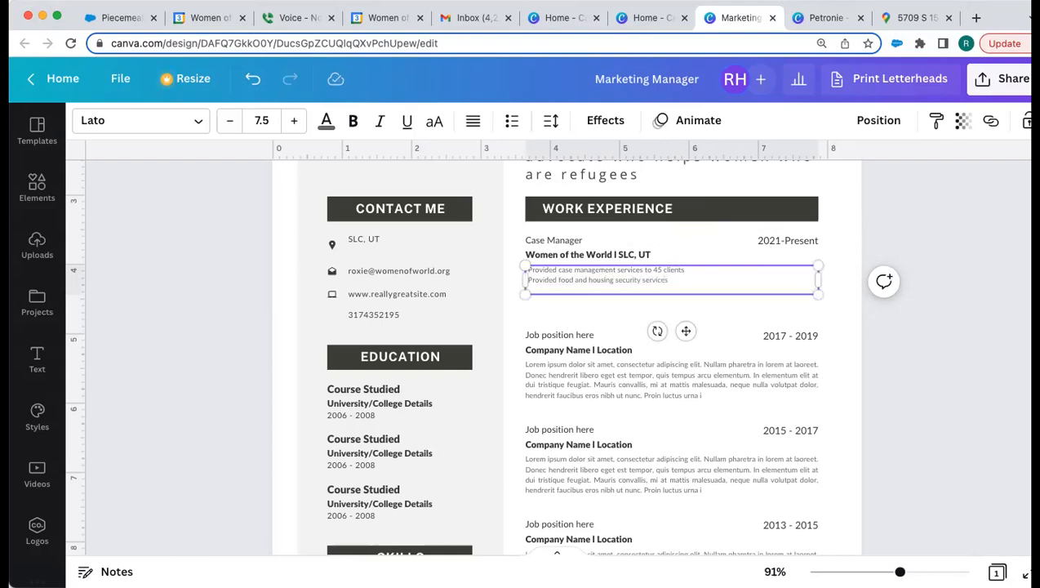
pyautogui.write('Engaged community members in professional development')
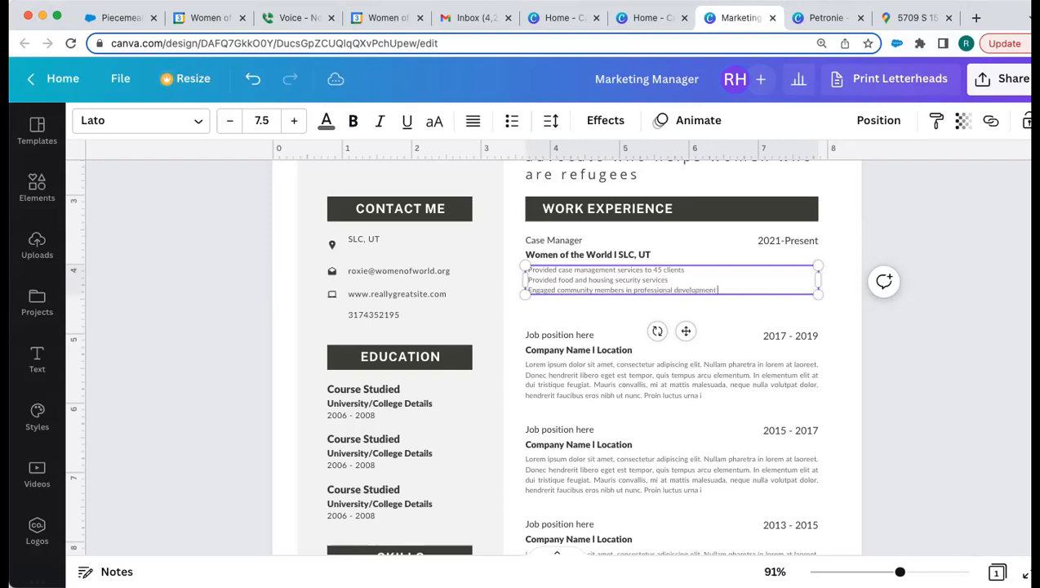
pyautogui.write(' activities')
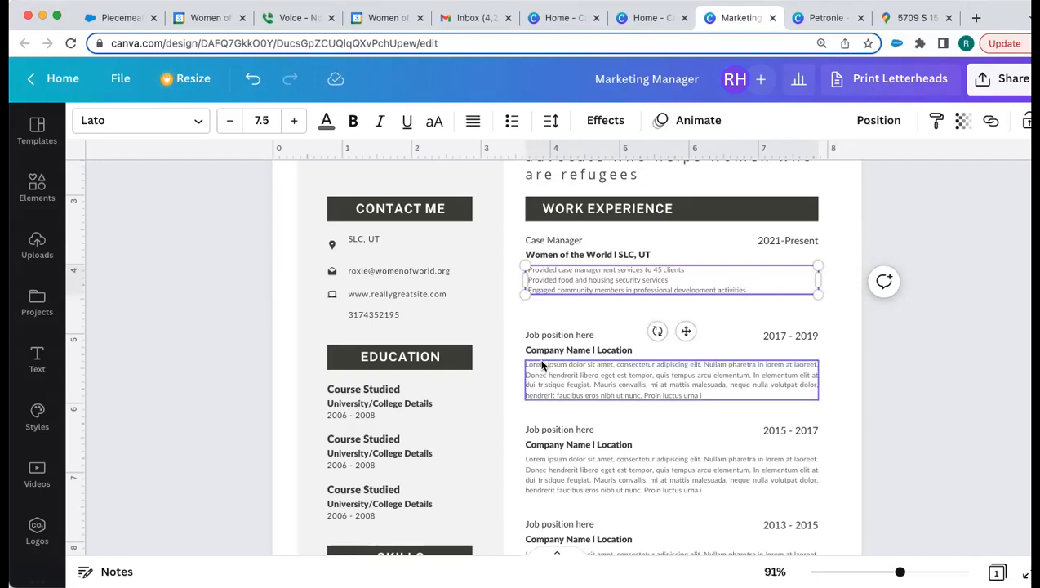
pyautogui.click(556, 307)
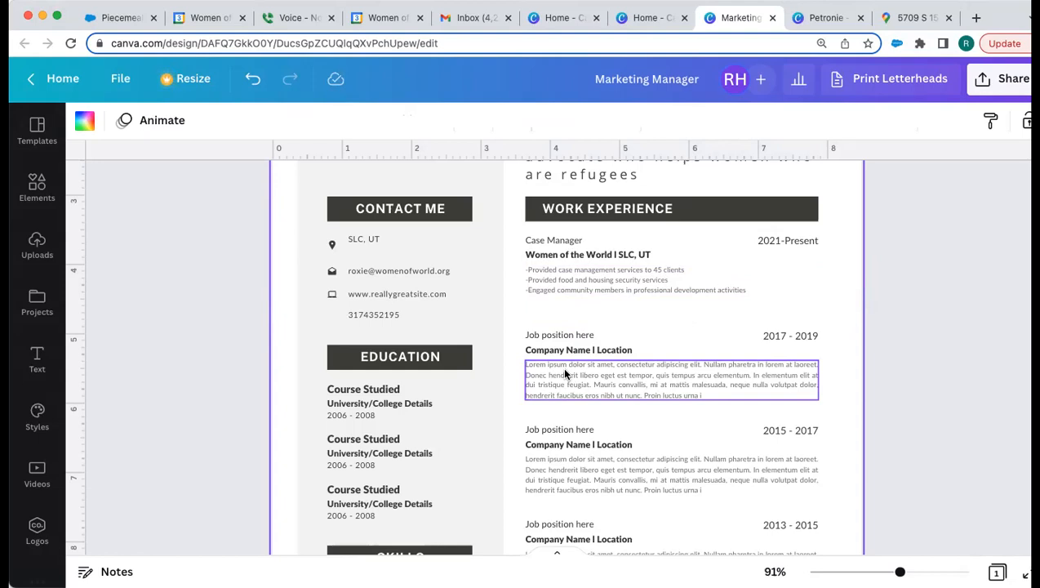
pyautogui.scroll(-5, 627, 453)
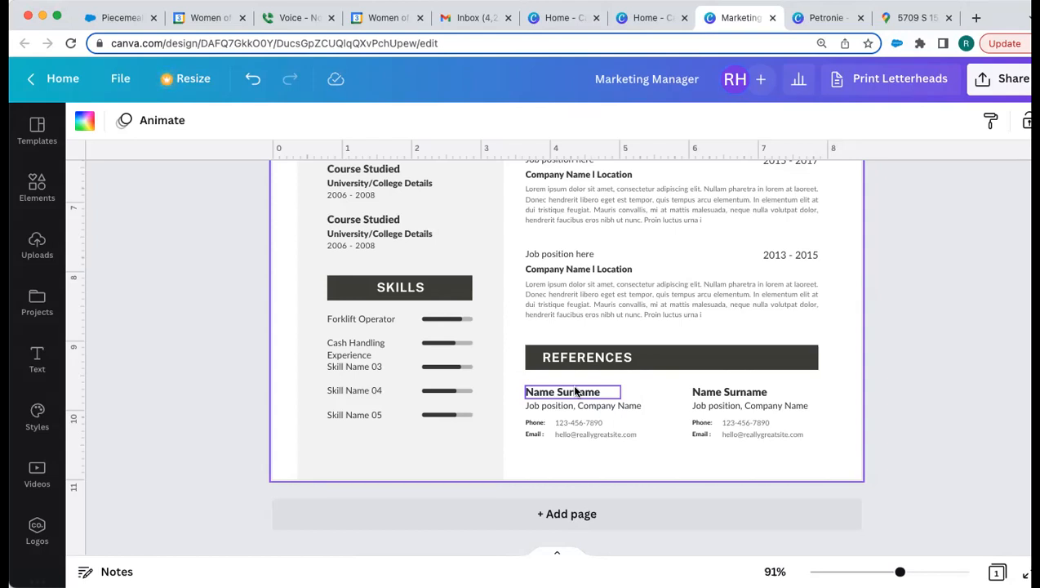
# Step: Enter the first referee's full name and set their organisation line to 'Women of the World'
pyautogui.click(575, 392)
pyautogui.click(575, 391)
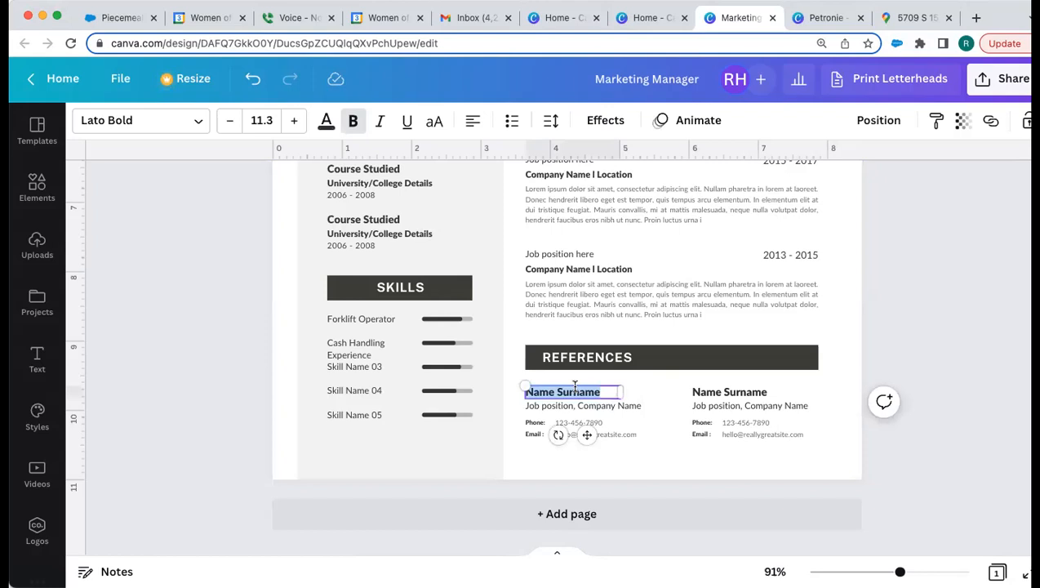
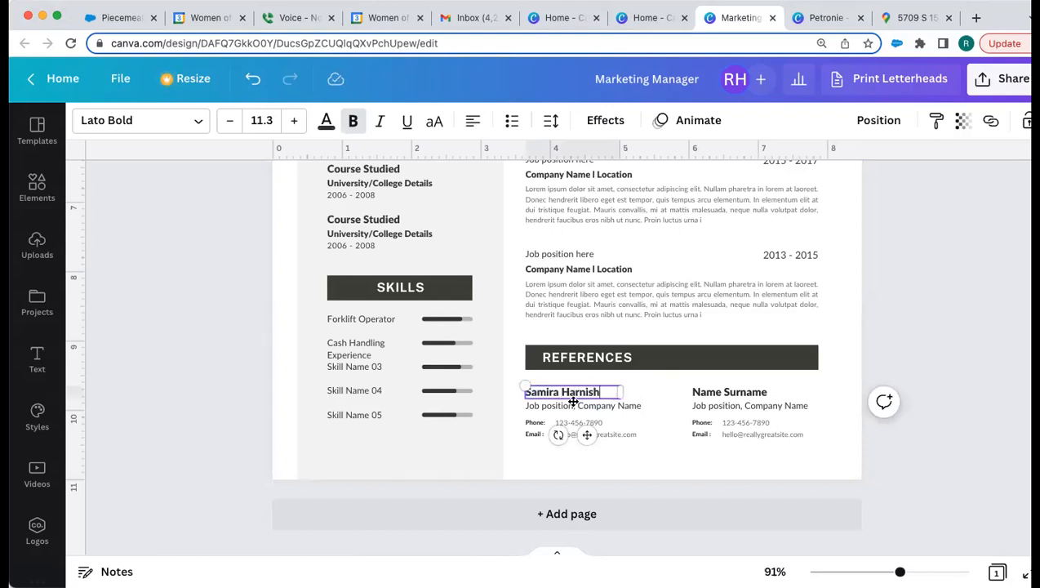
pyautogui.click(573, 405)
pyautogui.click(573, 405)
pyautogui.write('WOmen')
pyautogui.press('BackSpace')
pyautogui.press('BackSpace')
pyautogui.press('BackSpace')
pyautogui.press('BackSpace')
pyautogui.press('BackSpace')
pyautogui.write('omen of the')
pyautogui.press('BackSpace')
pyautogui.press('BackSpace')
pyautogui.press('BackSpace')
pyautogui.write('the World')
pyautogui.click(565, 423)
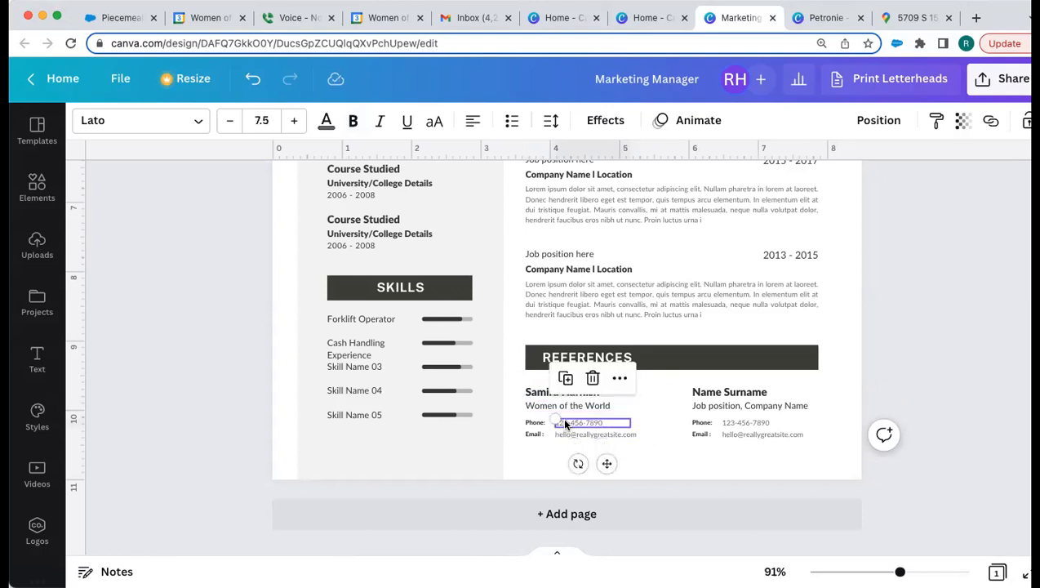
pyautogui.click(565, 434)
pyautogui.click(537, 465)
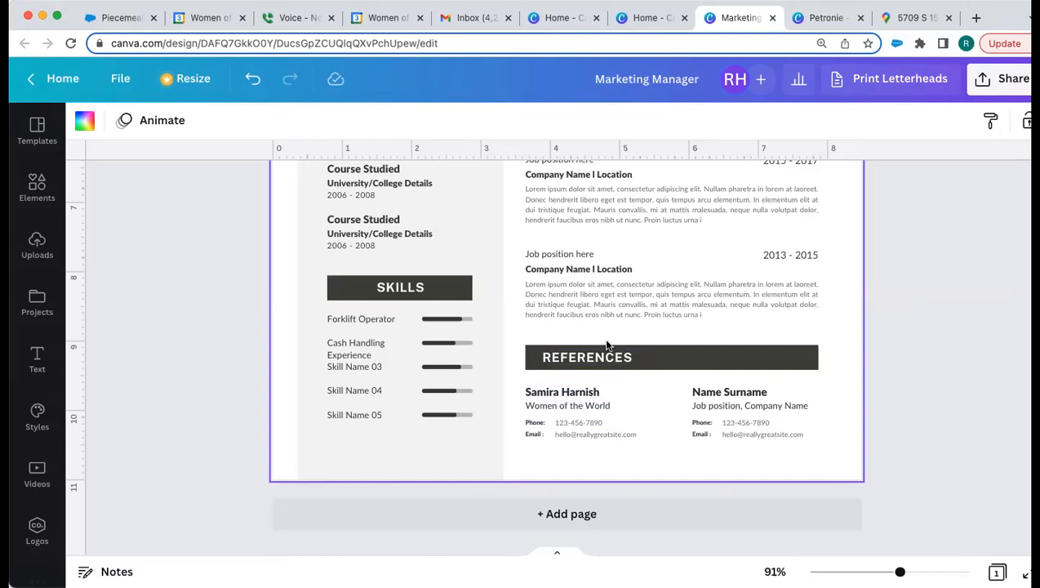
# Step: Download the resume as a PDF Standard file and open Marketing Manager.pdf
pyautogui.scroll(3, 610, 305)
pyautogui.scroll(4, 610, 304)
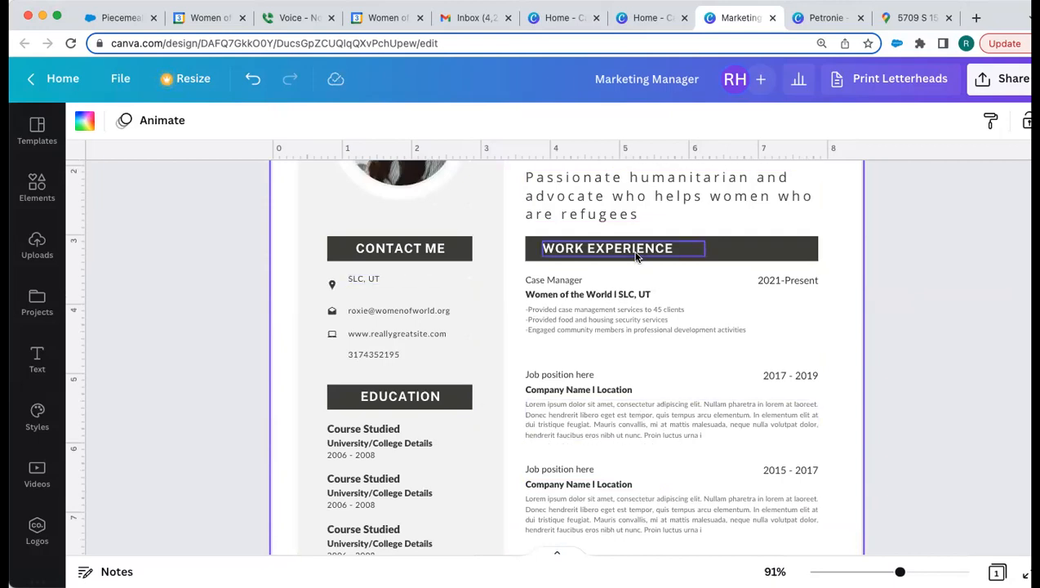
pyautogui.scroll(2, 636, 256)
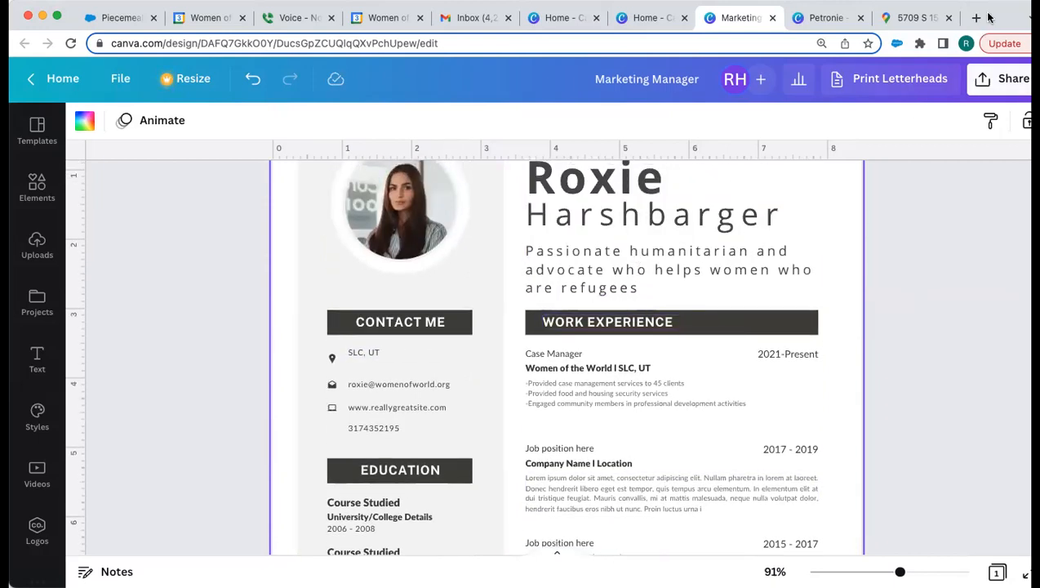
pyautogui.click(1004, 79)
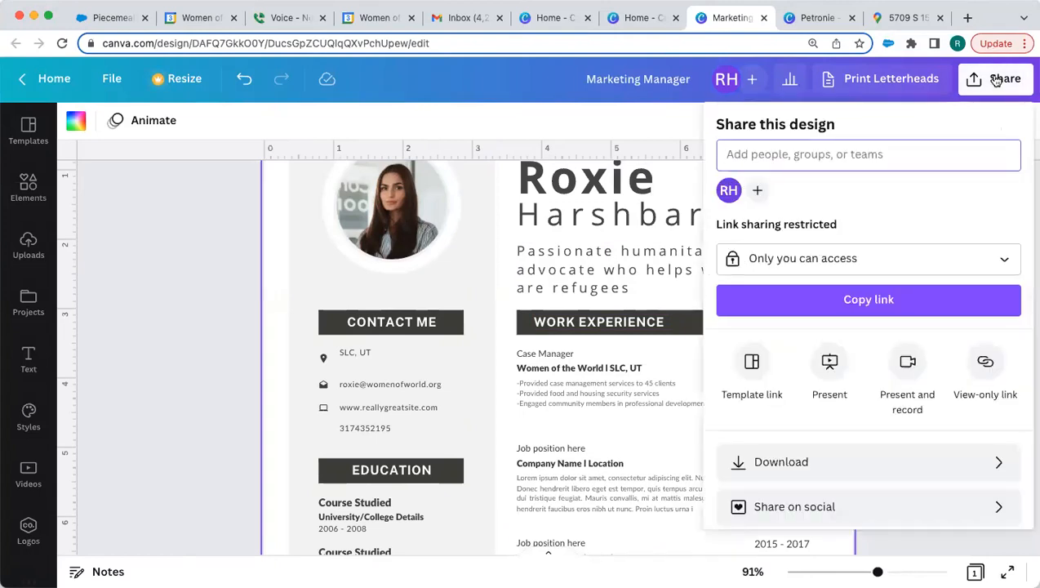
pyautogui.click(881, 461)
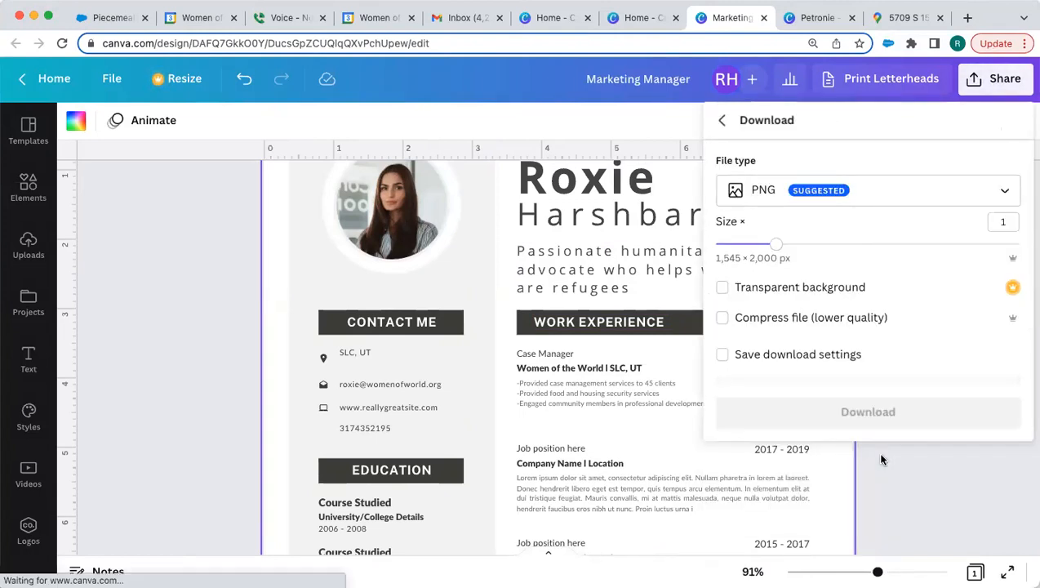
pyautogui.click(888, 185)
pyautogui.click(899, 338)
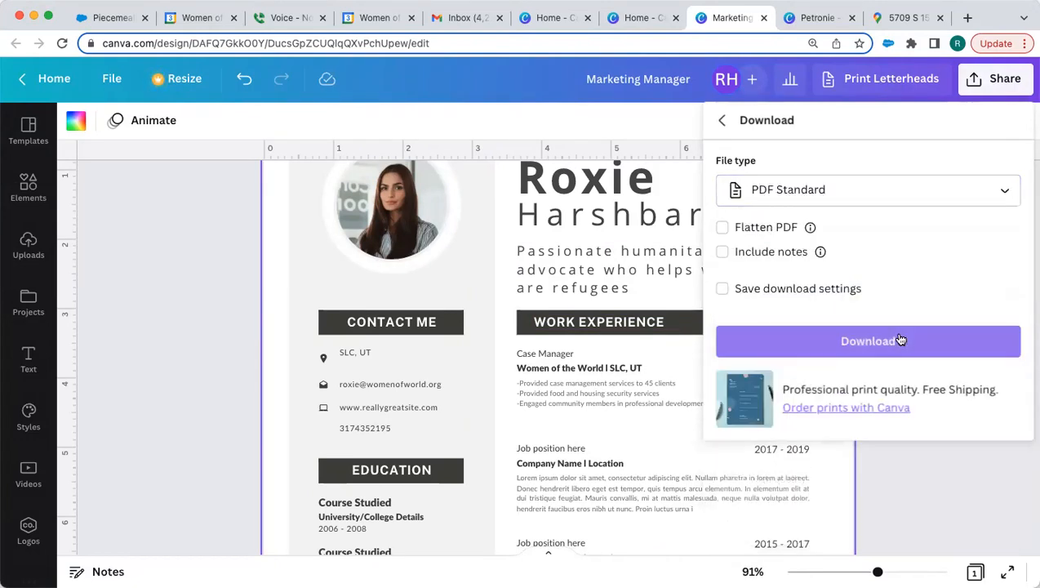
pyautogui.click(899, 341)
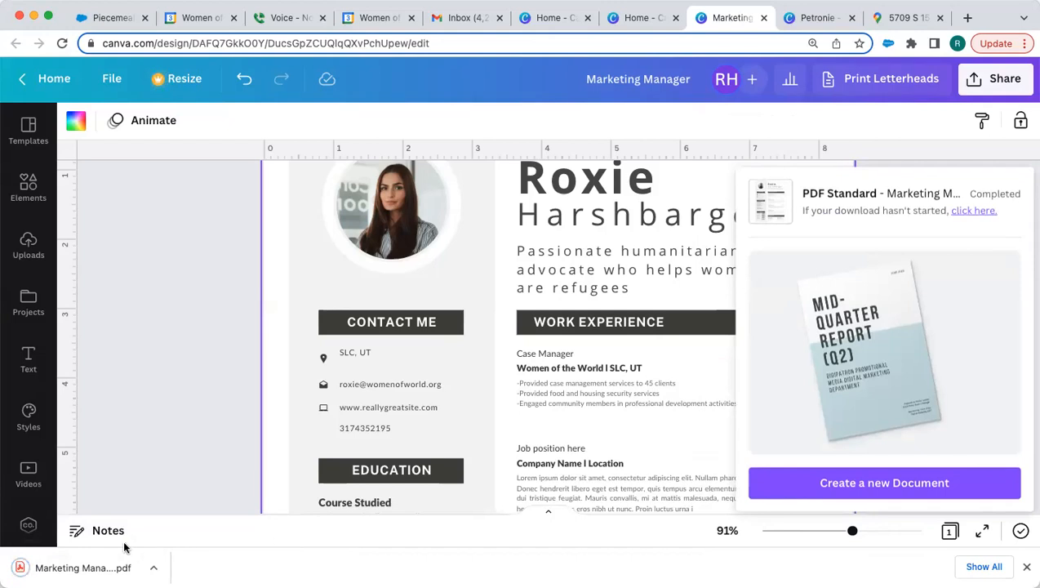
pyautogui.click(102, 561)
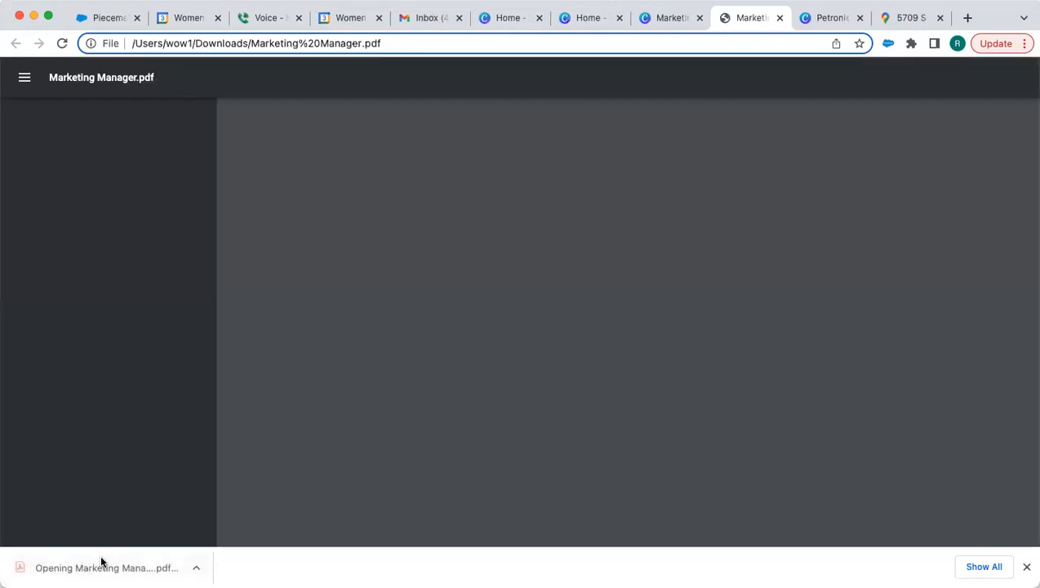